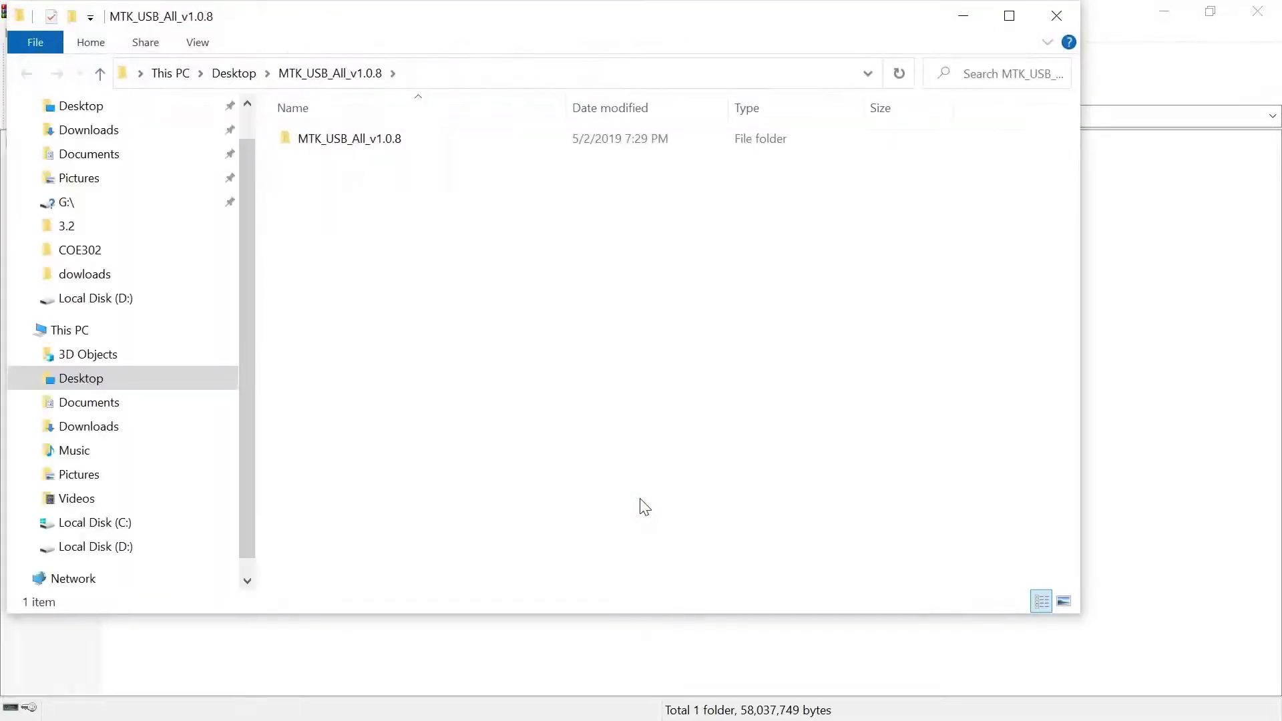
# Run the MTK_USB_All_v1.0.8 installer from the extracted folder, accept its agreement, finish the setup and close the open windows
pyautogui.doubleClick(495, 138)
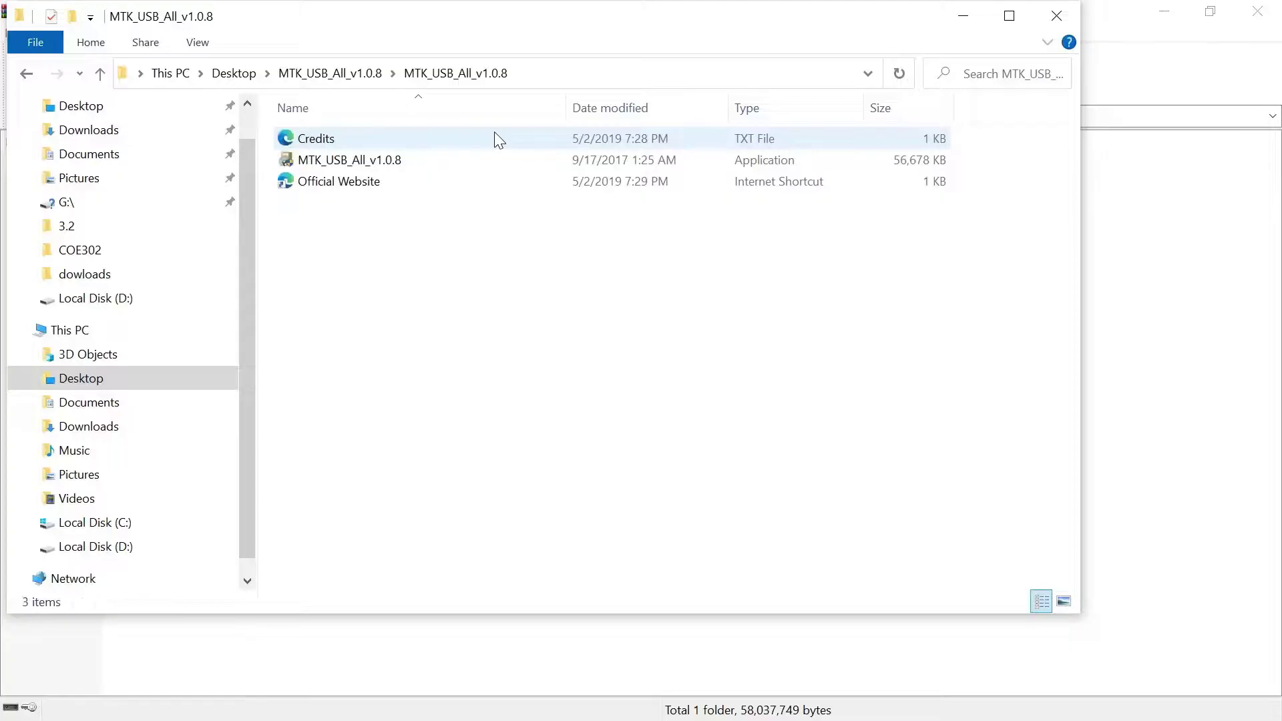
pyautogui.click(443, 155)
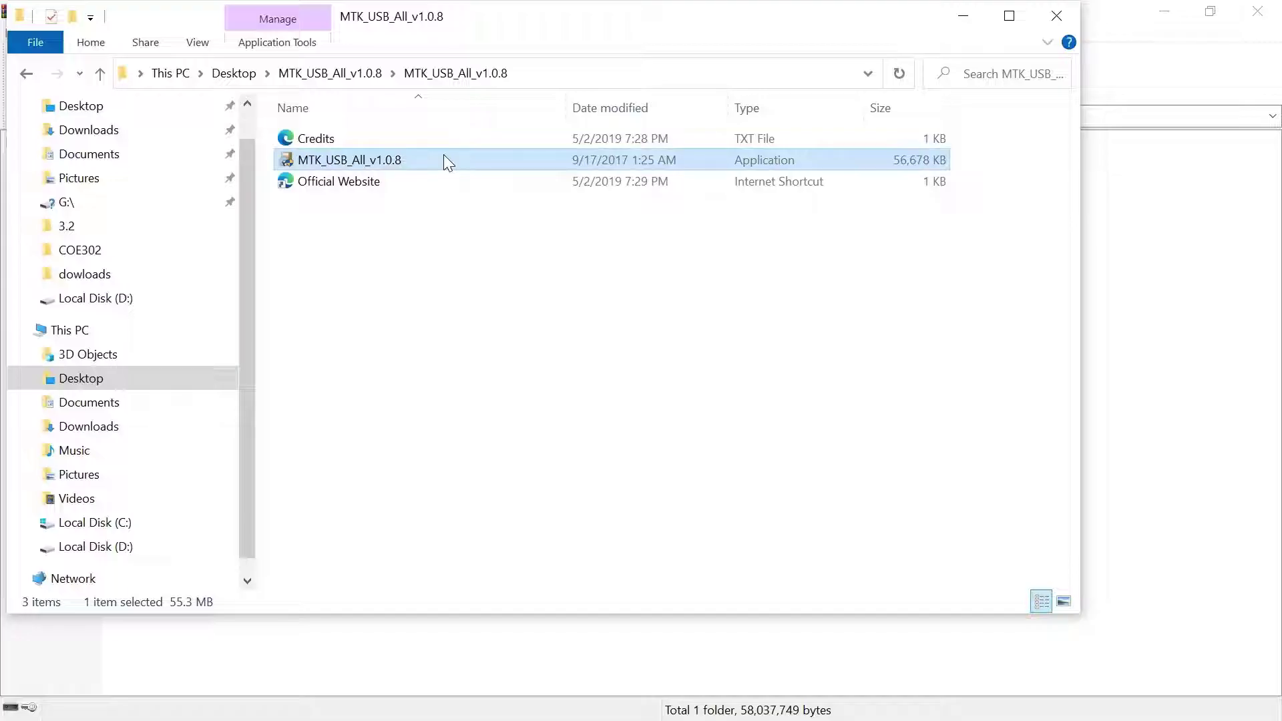
pyautogui.doubleClick(443, 155)
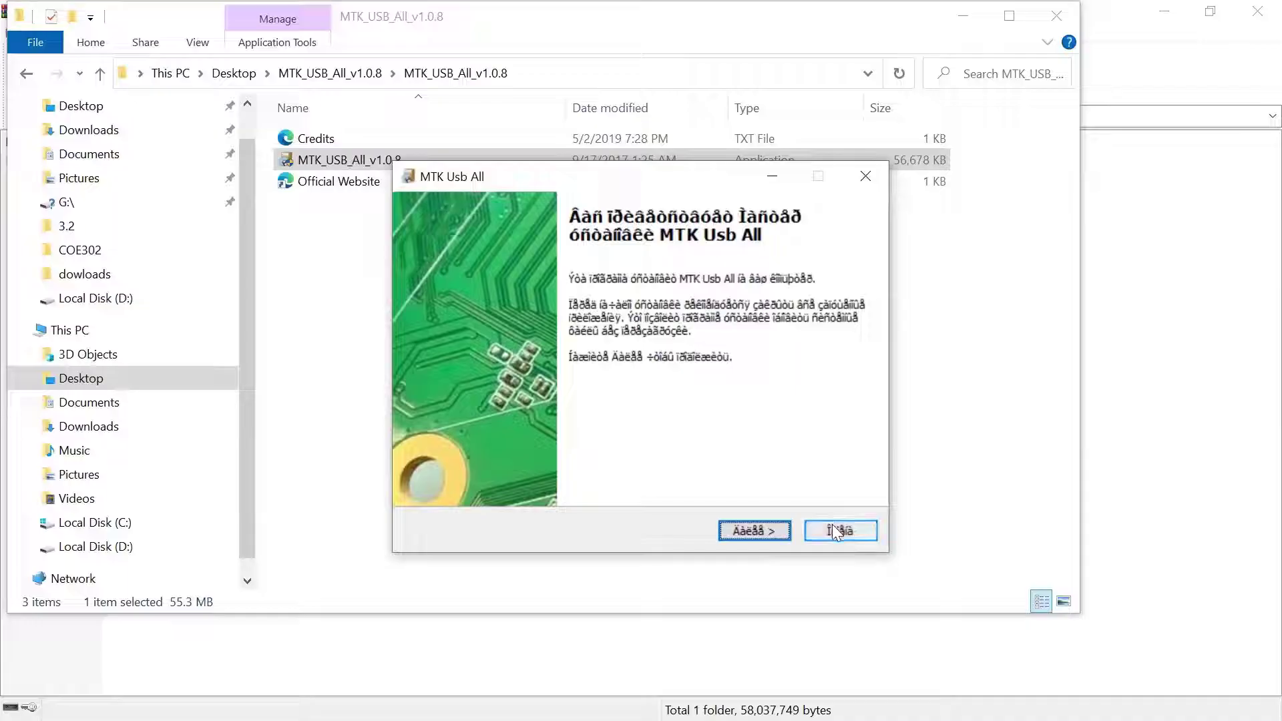
pyautogui.click(741, 525)
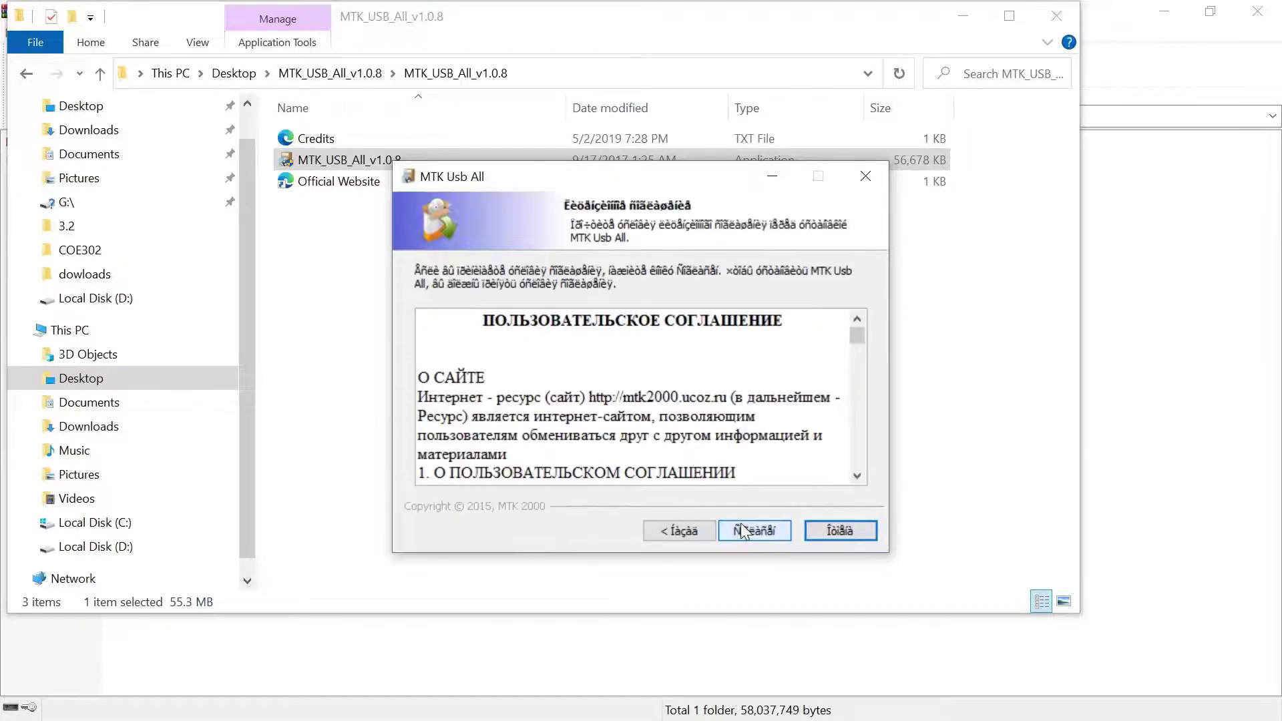
pyautogui.click(741, 525)
pyautogui.click(740, 530)
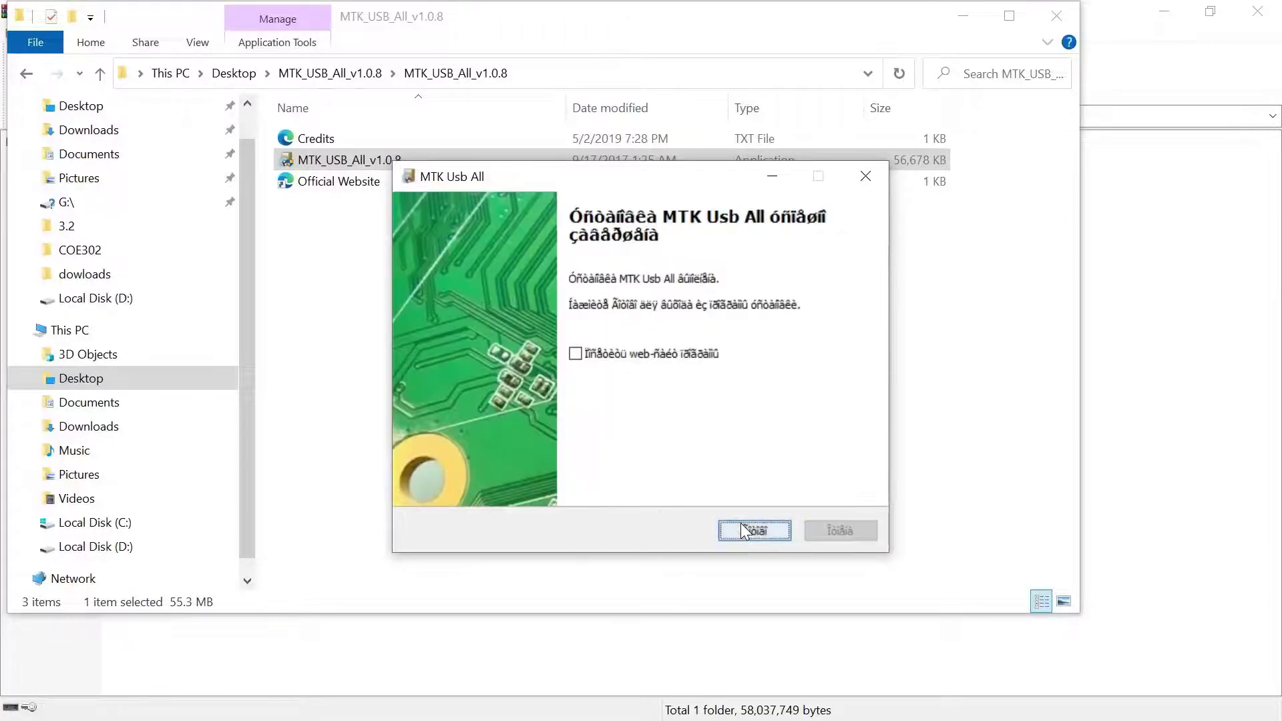
pyautogui.click(741, 524)
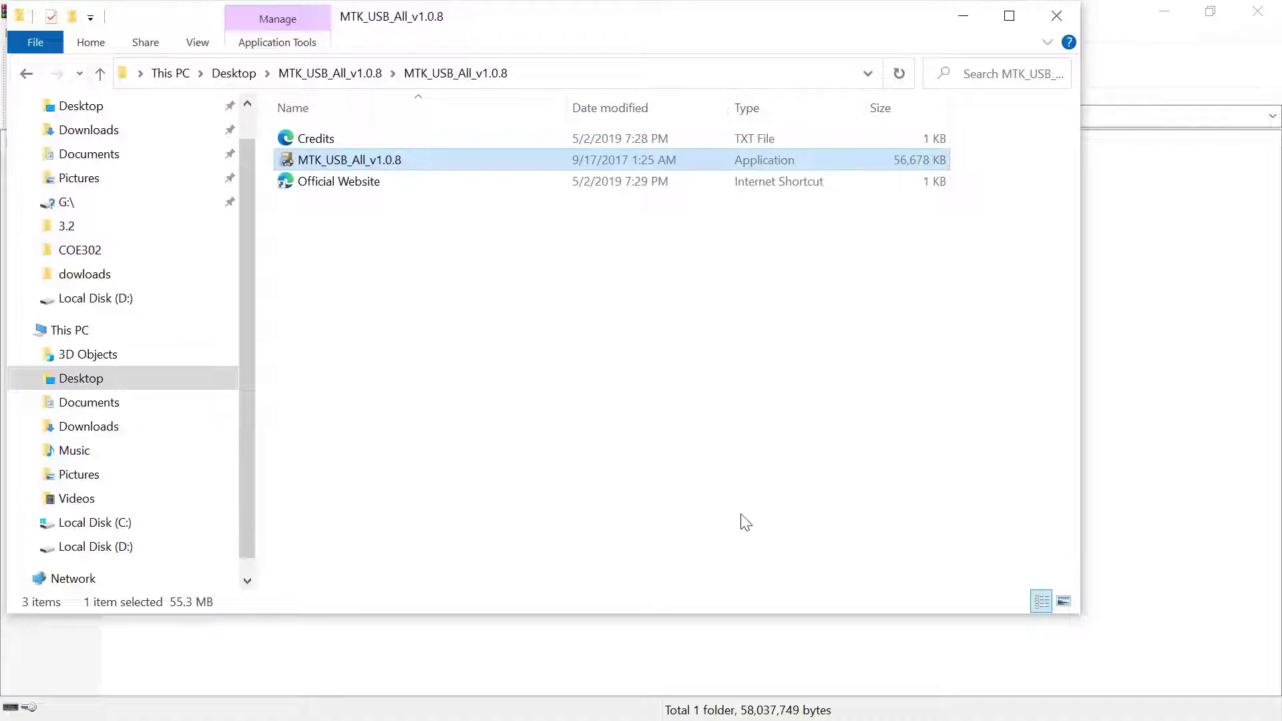
pyautogui.click(1058, 15)
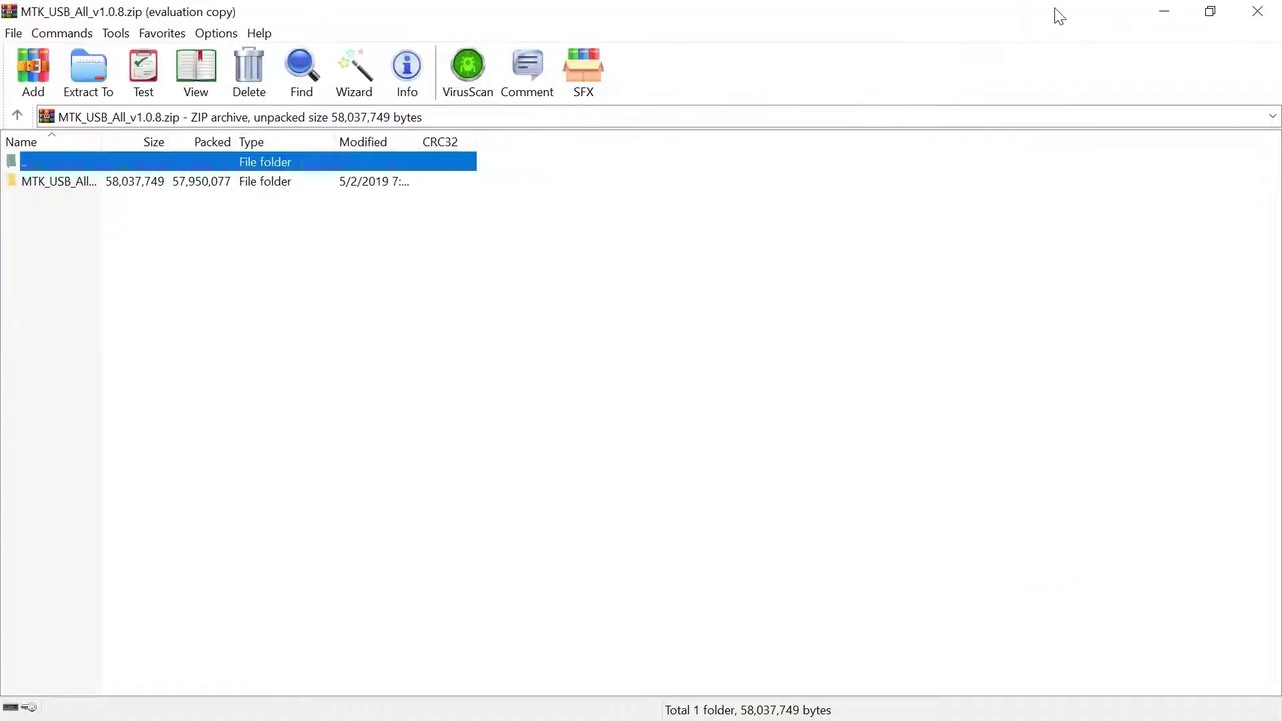
pyautogui.click(1268, 16)
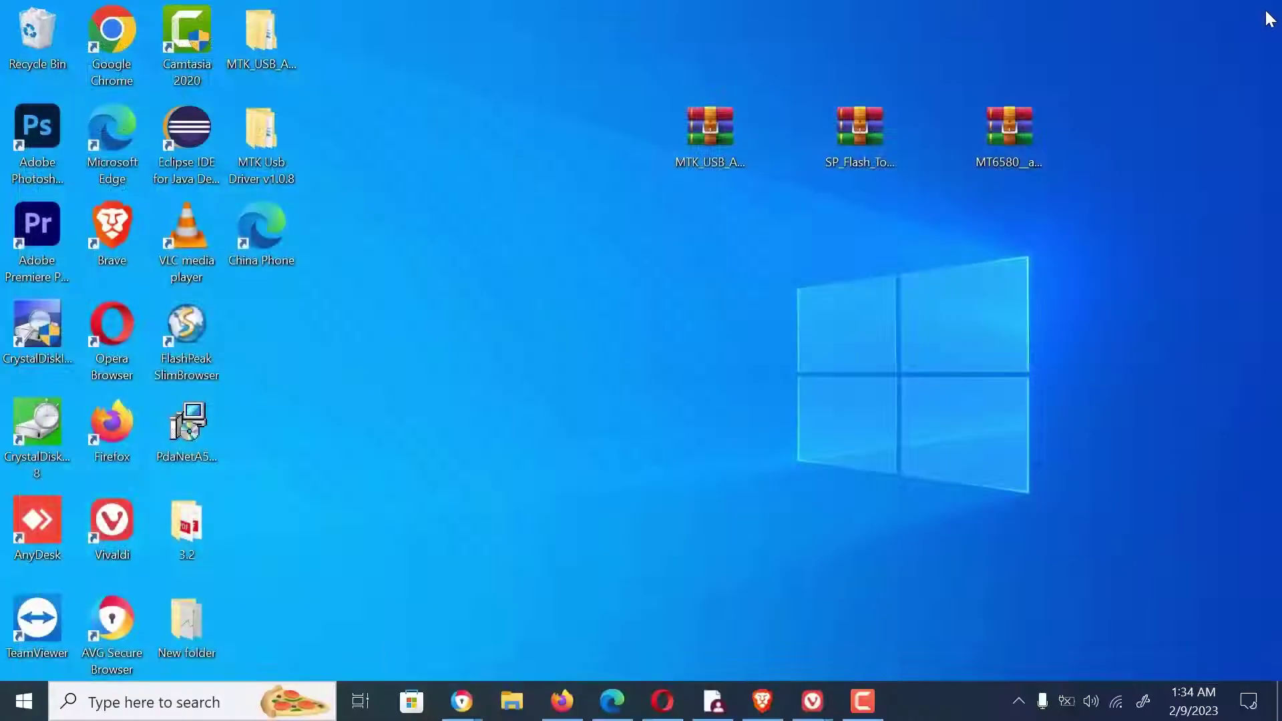
# Extract the SP_Flash_Tool_v5.1824_Win.zip archive from the desktop into the folder proposed by the WinRAR wizard
pyautogui.doubleClick(856, 133)
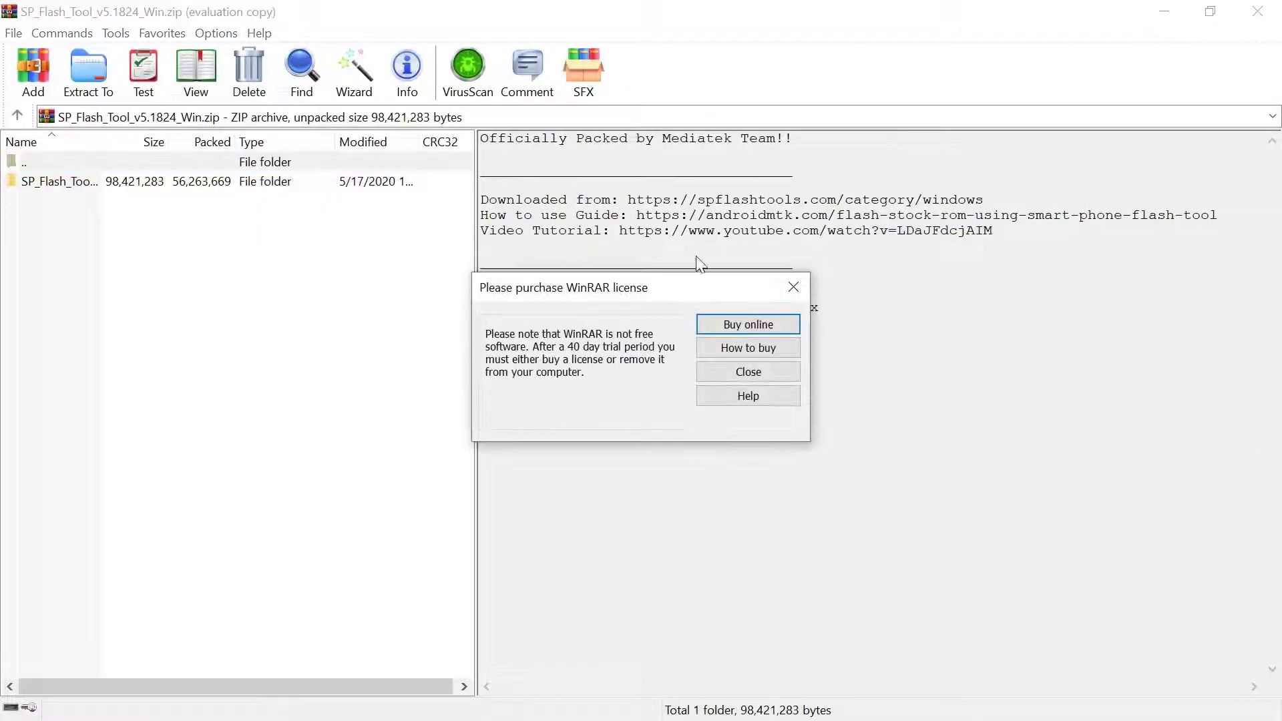
pyautogui.click(794, 286)
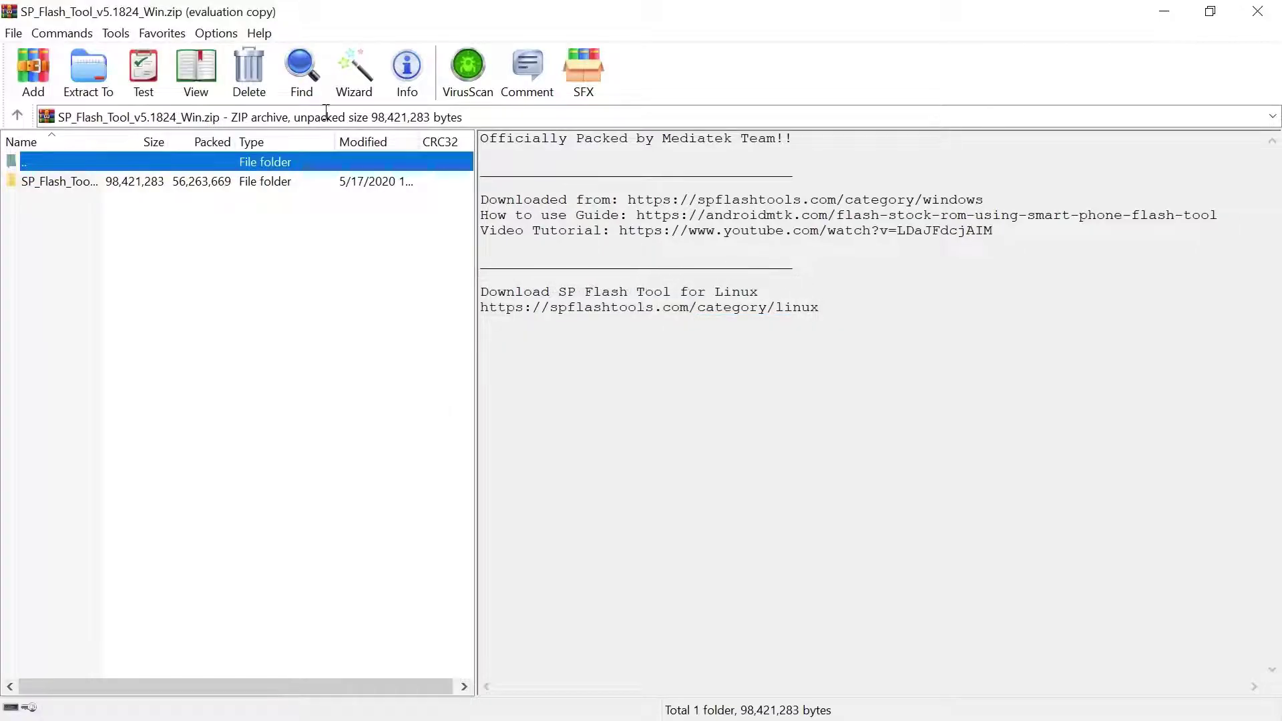
pyautogui.click(353, 68)
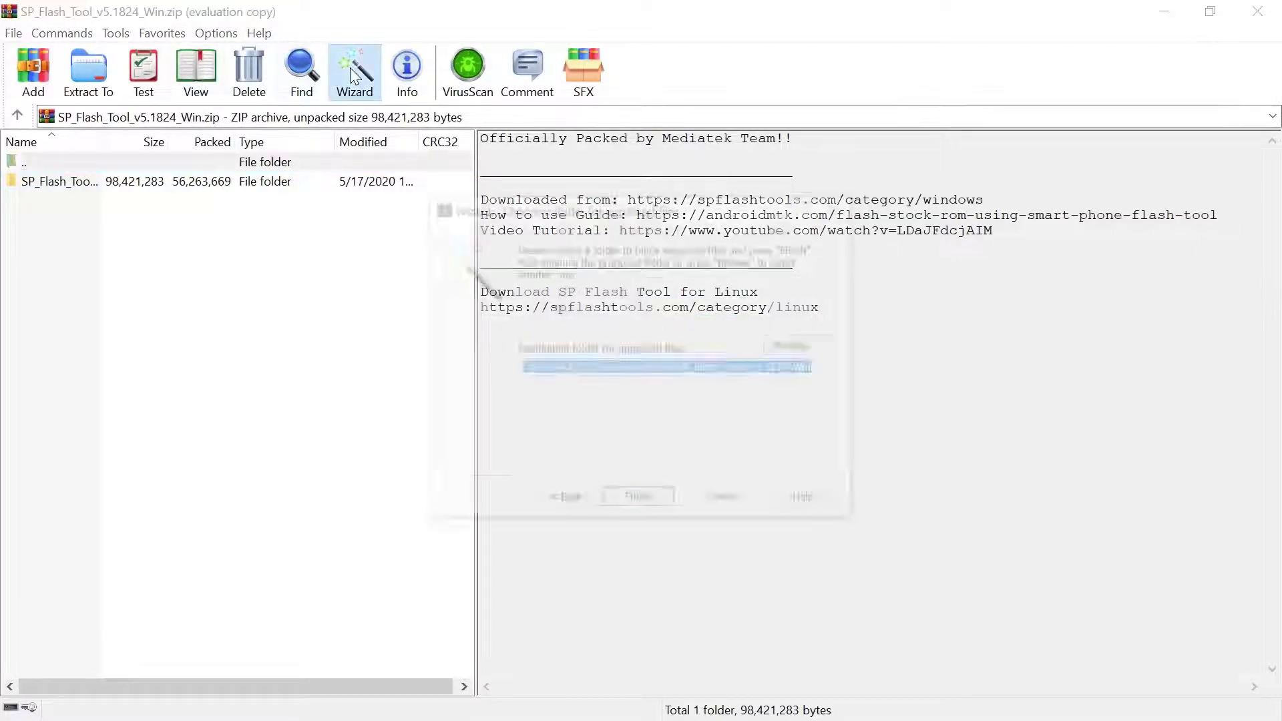
pyautogui.click(621, 499)
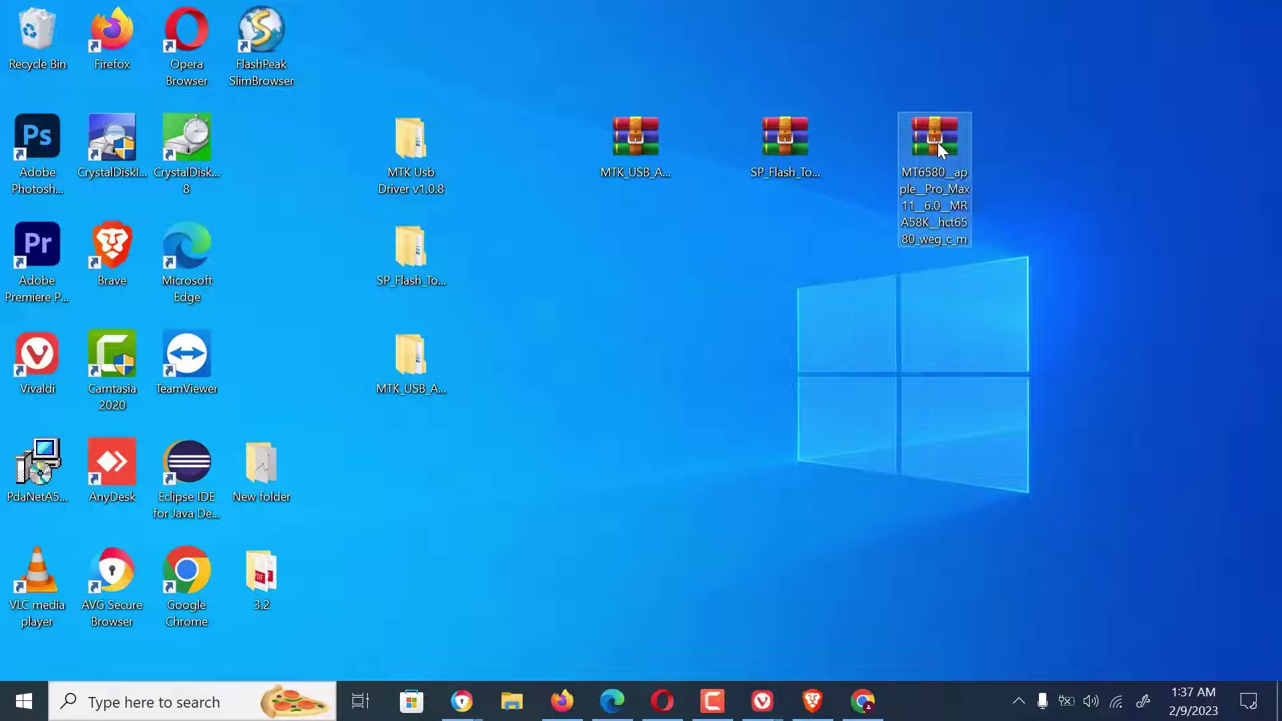
# Extract the MT6580 firmware archive from the desktop into the wizard's proposed folder, supplying the archive password
pyautogui.doubleClick(938, 142)
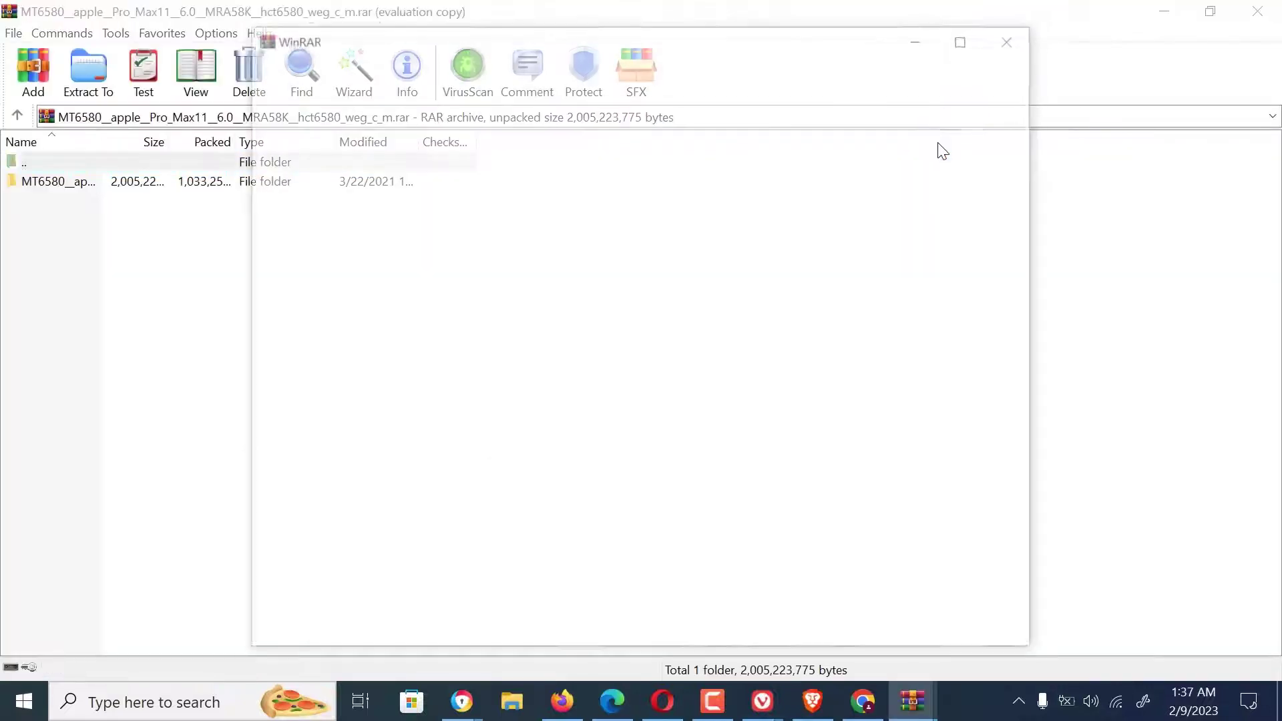
pyautogui.click(997, 41)
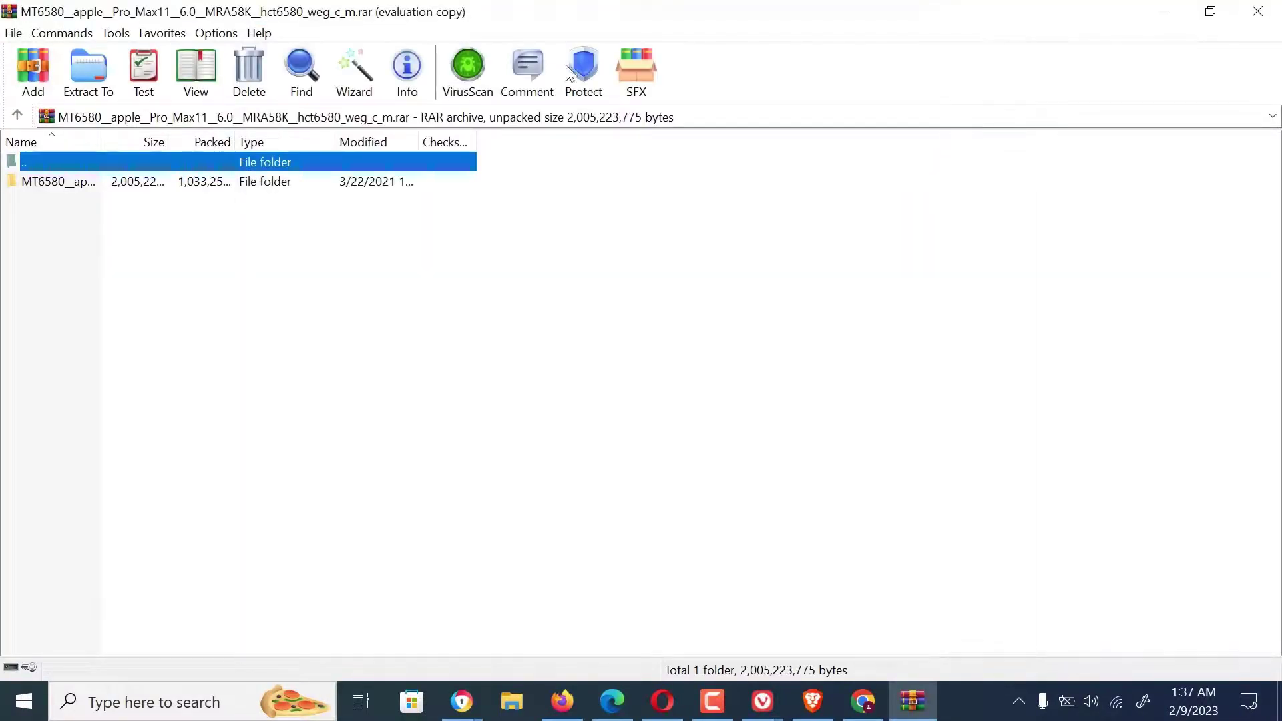
pyautogui.click(348, 58)
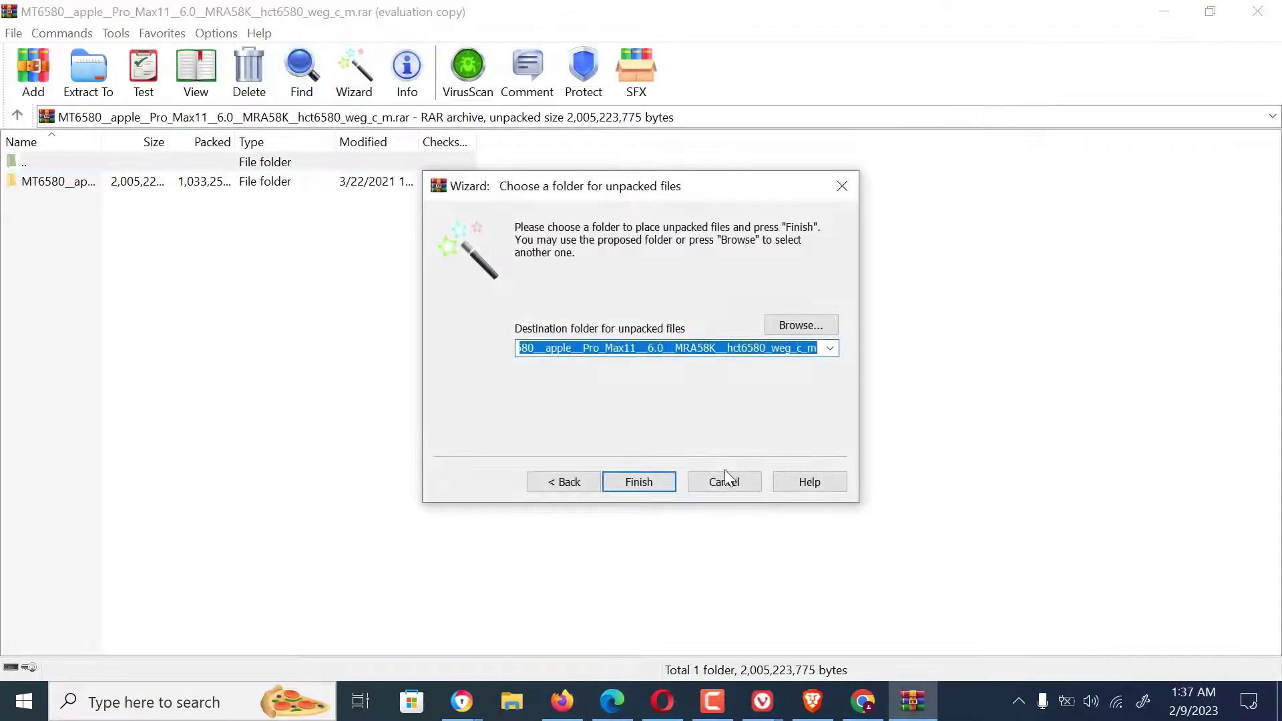
pyautogui.click(621, 484)
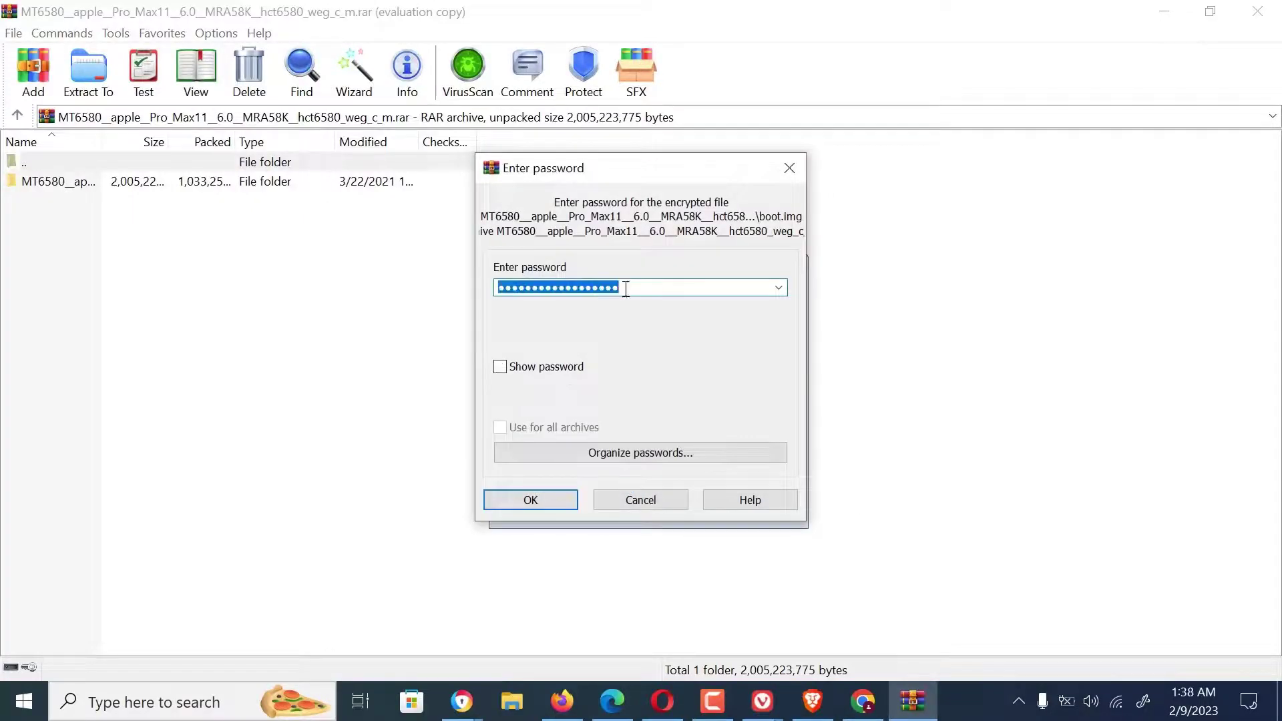
pyautogui.click(531, 505)
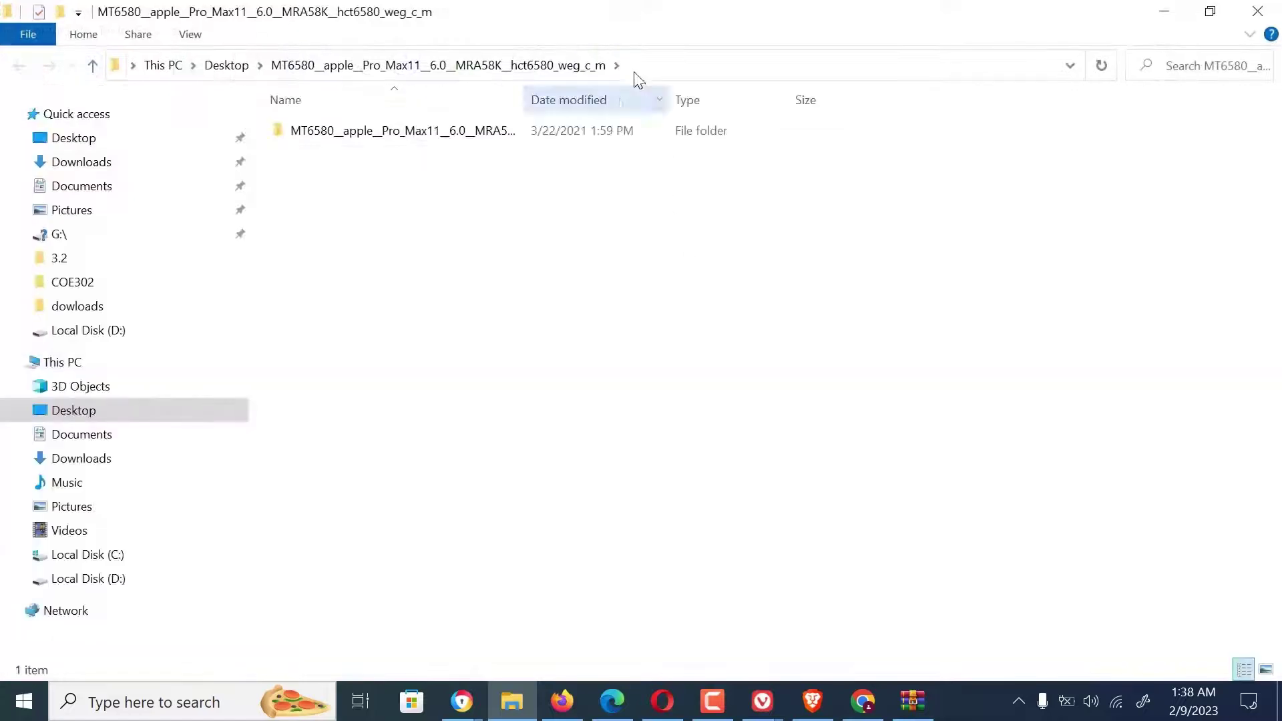
# Open MT6580_Android_scatter from the extracted firmware folder and look through its partition entries
pyautogui.doubleClick(592, 132)
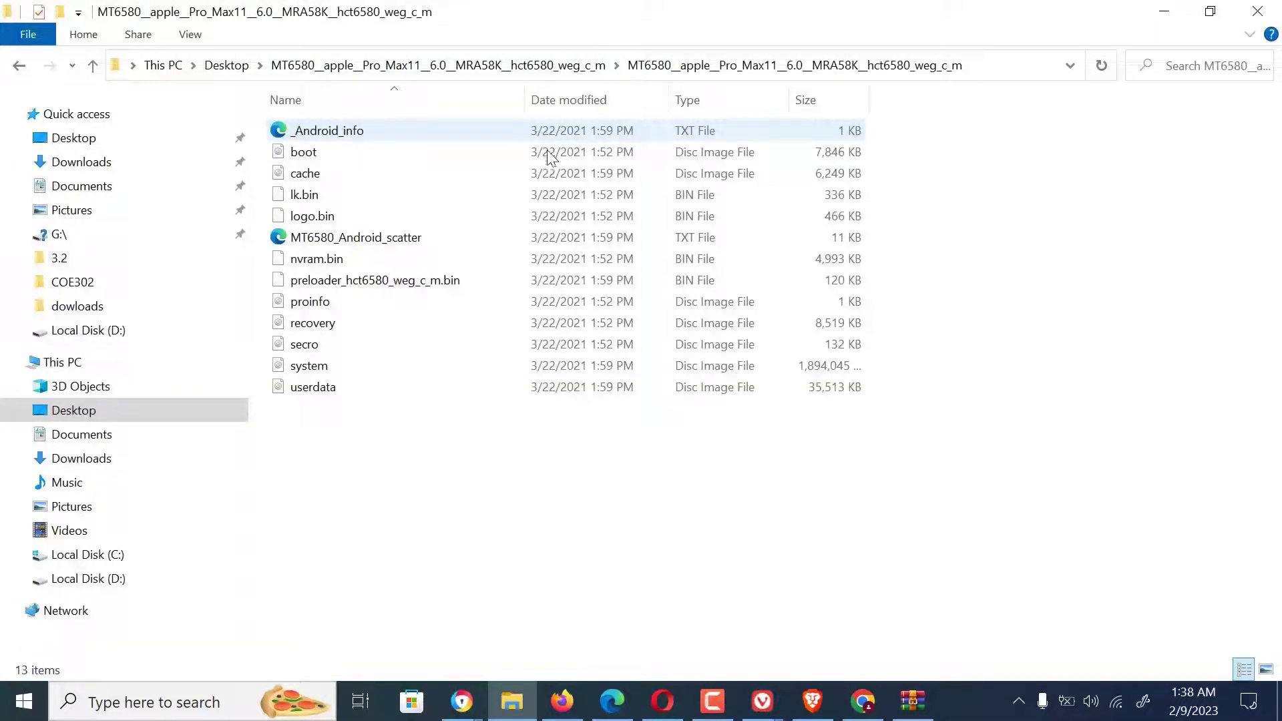
pyautogui.click(384, 242)
pyautogui.doubleClick(384, 242)
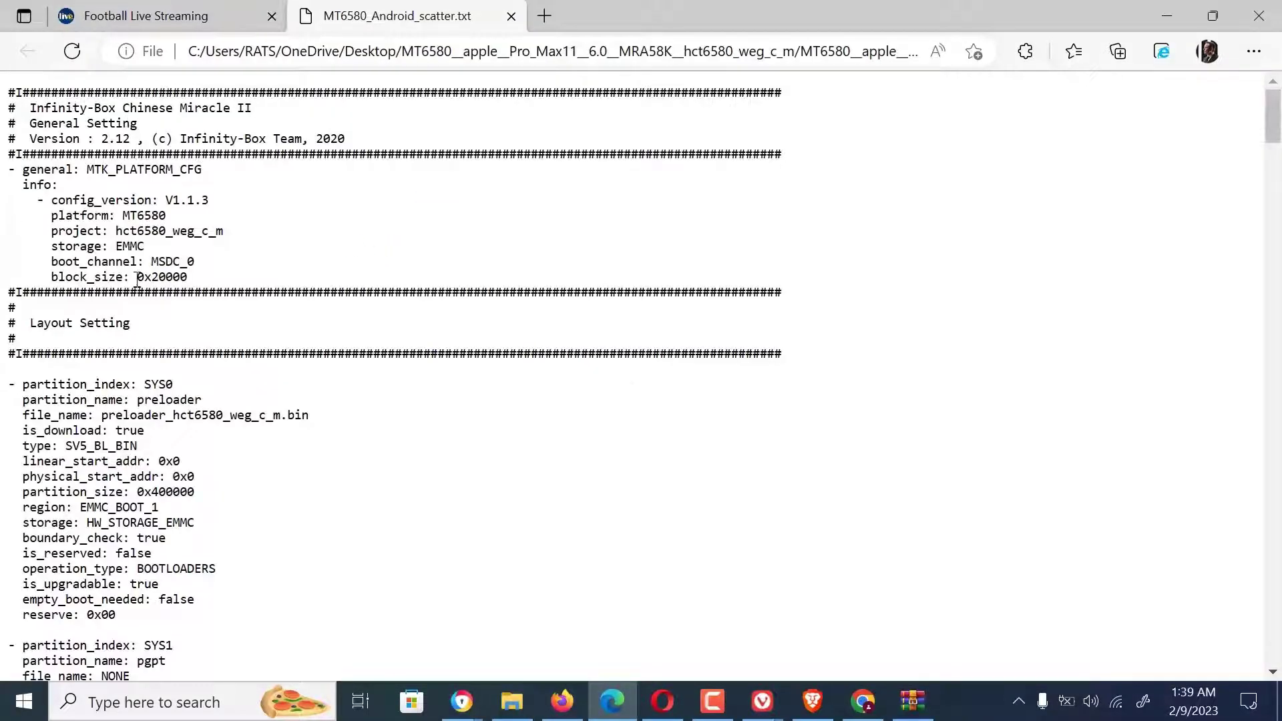
pyautogui.scroll(-10, 168, 371)
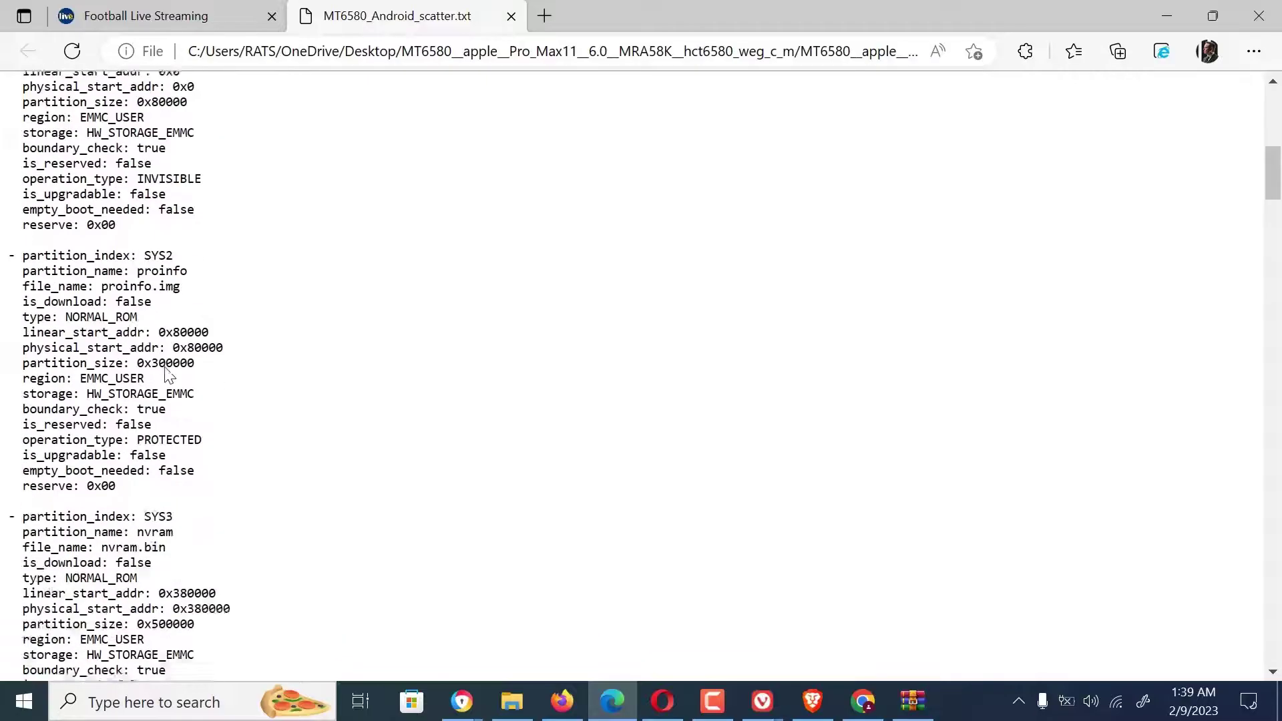
pyautogui.scroll(-20, 174, 361)
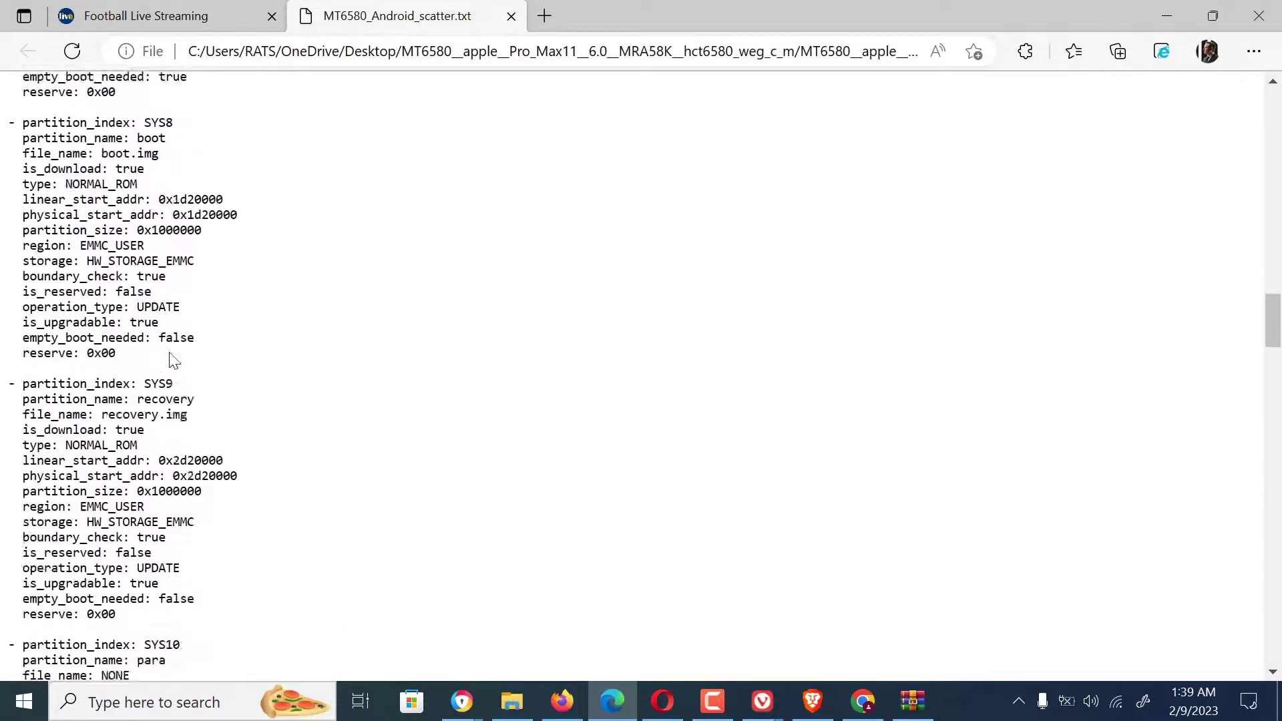
pyautogui.scroll(-20, 174, 361)
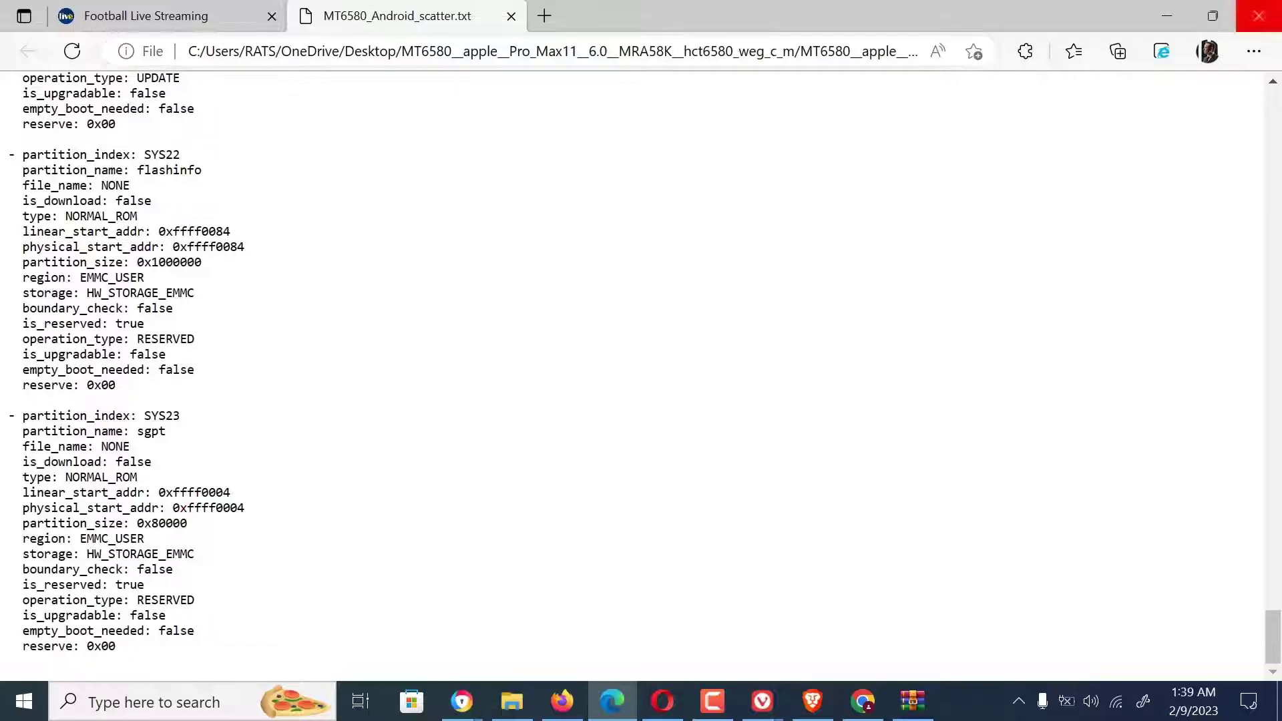
# Close the scatter file, folder and archive windows, and place the MT6580 firmware folder below the MTK_USB_All folder on the desktop
pyautogui.click(1259, 15)
pyautogui.click(1259, 10)
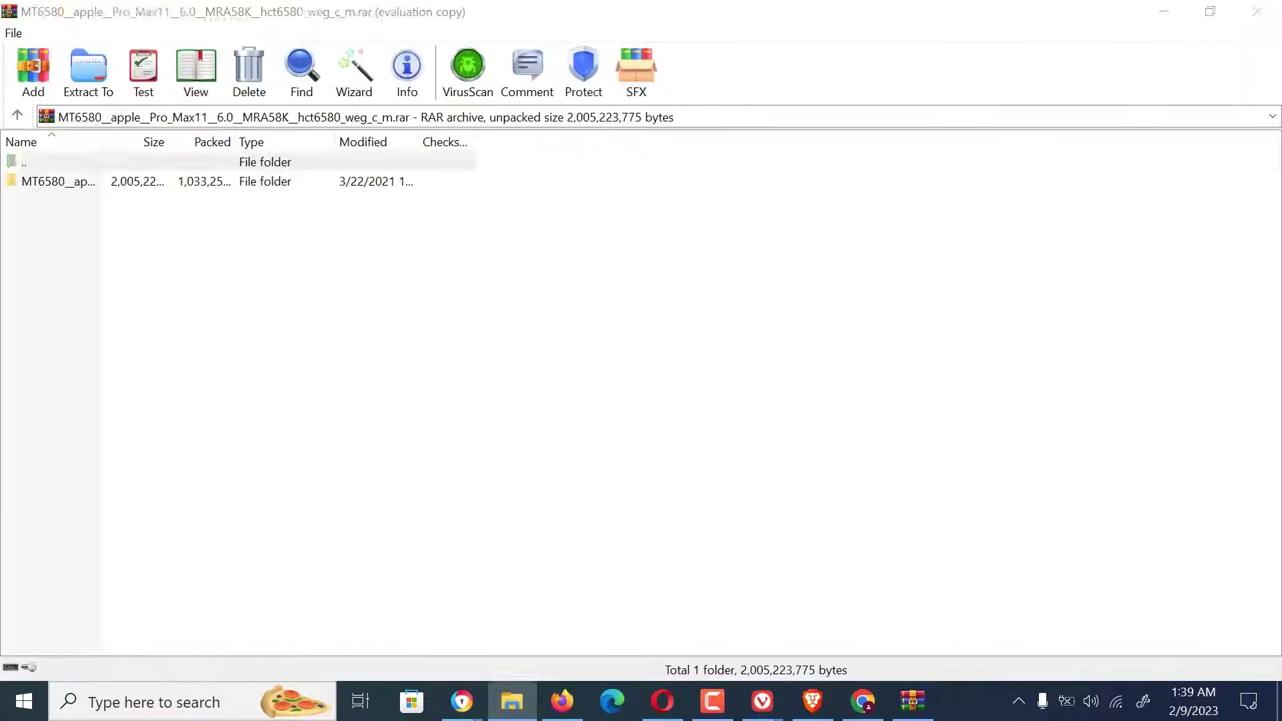
pyautogui.click(1258, 10)
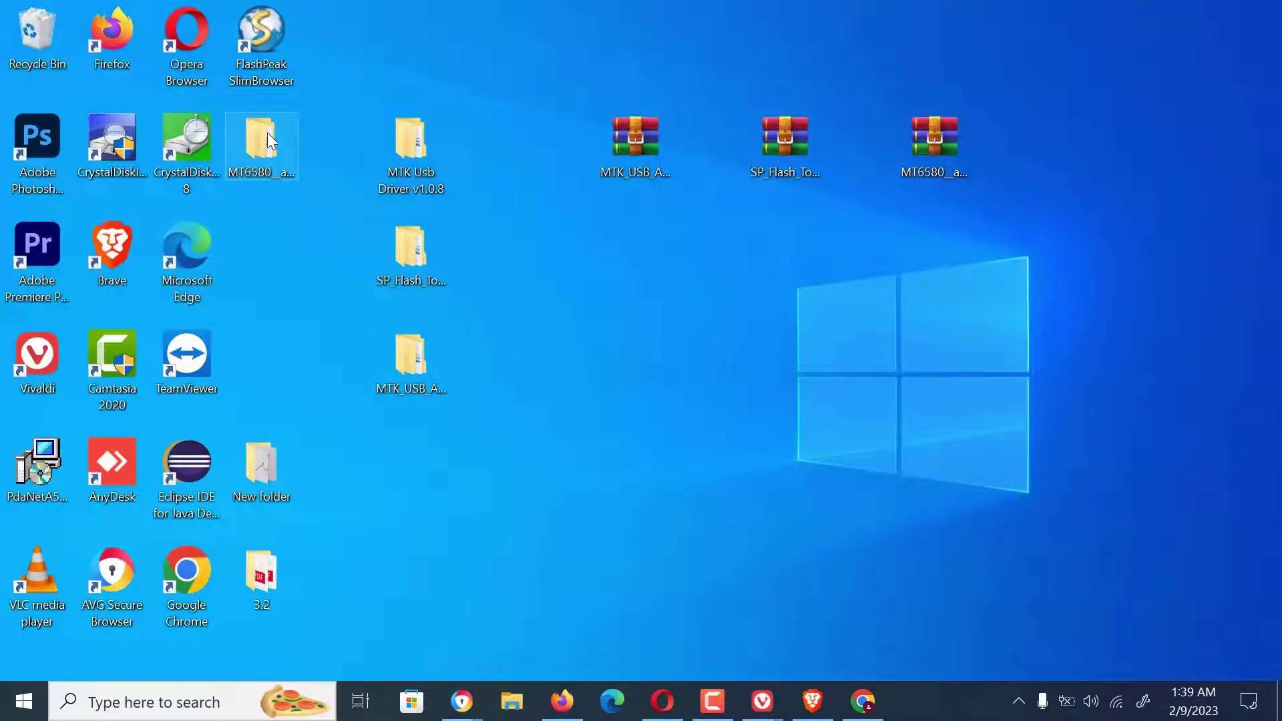
pyautogui.moveTo(435, 378); pyautogui.dragTo(438, 444)
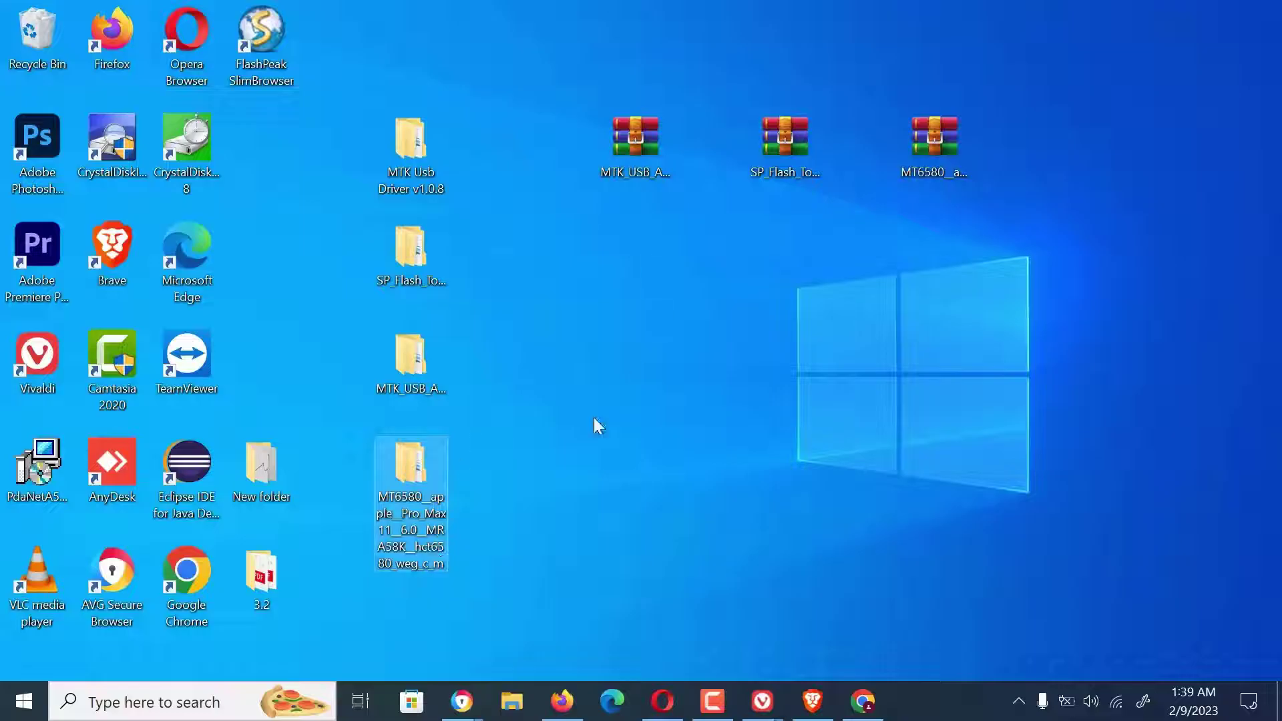
# Show the extracted SP_Flash_Tool_v5.1824_Win files as large icons, launch flash_tool and maximize its window
pyautogui.doubleClick(420, 251)
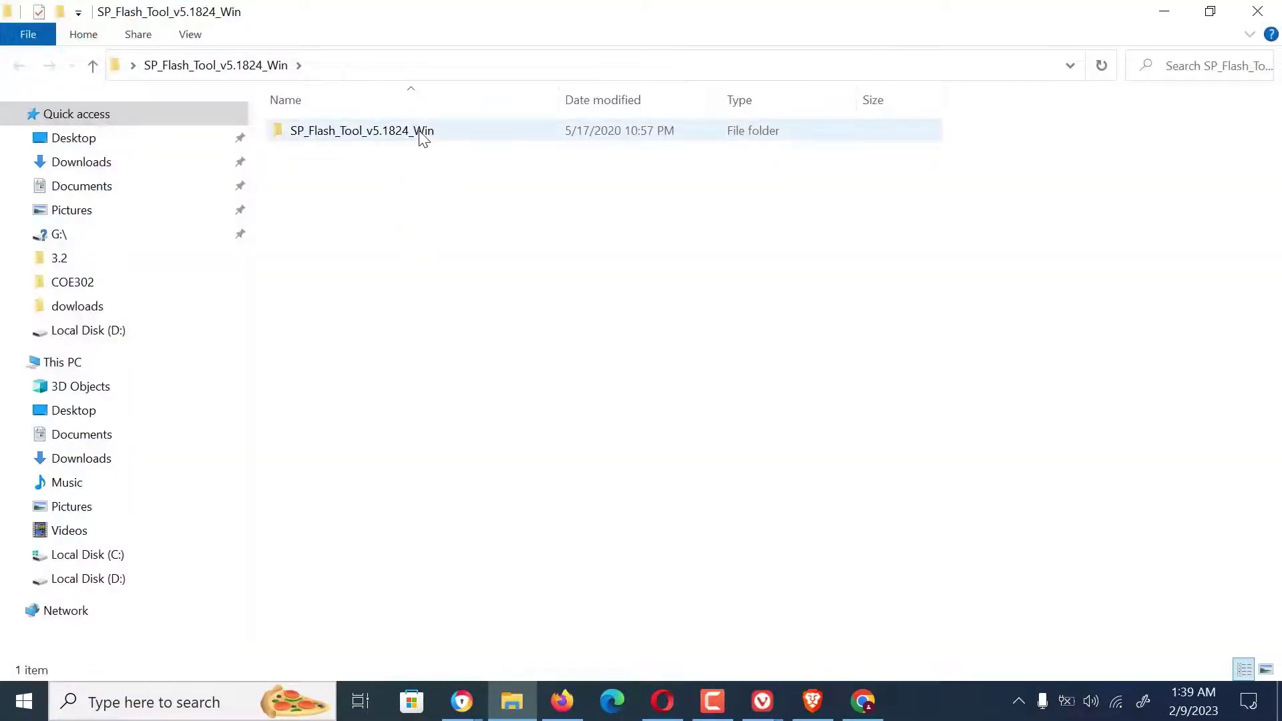
pyautogui.doubleClick(422, 137)
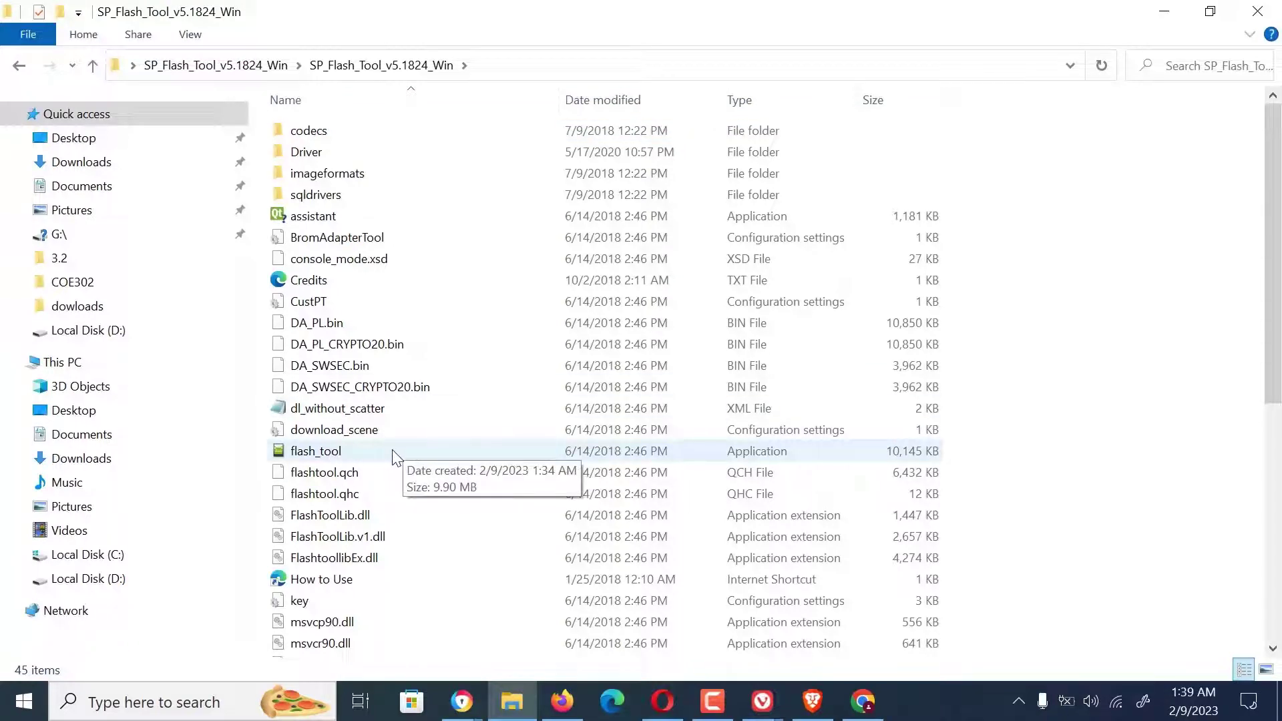
pyautogui.click(1267, 671)
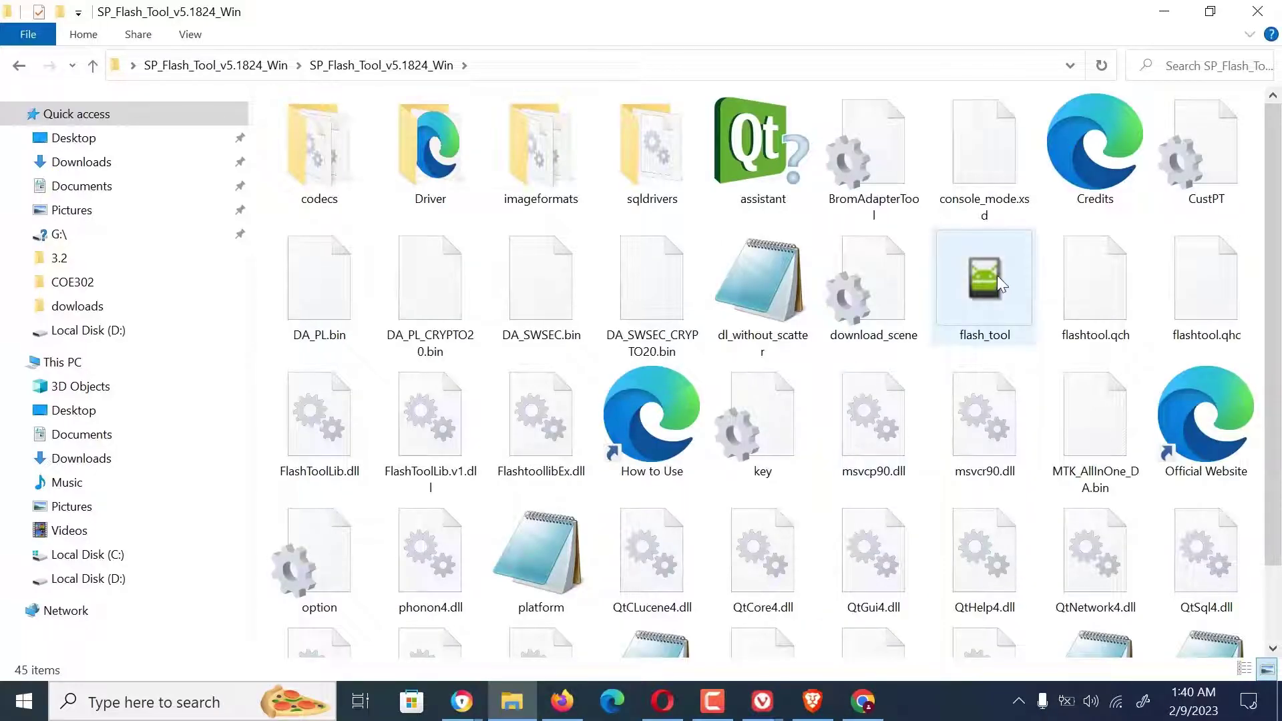
pyautogui.doubleClick(968, 281)
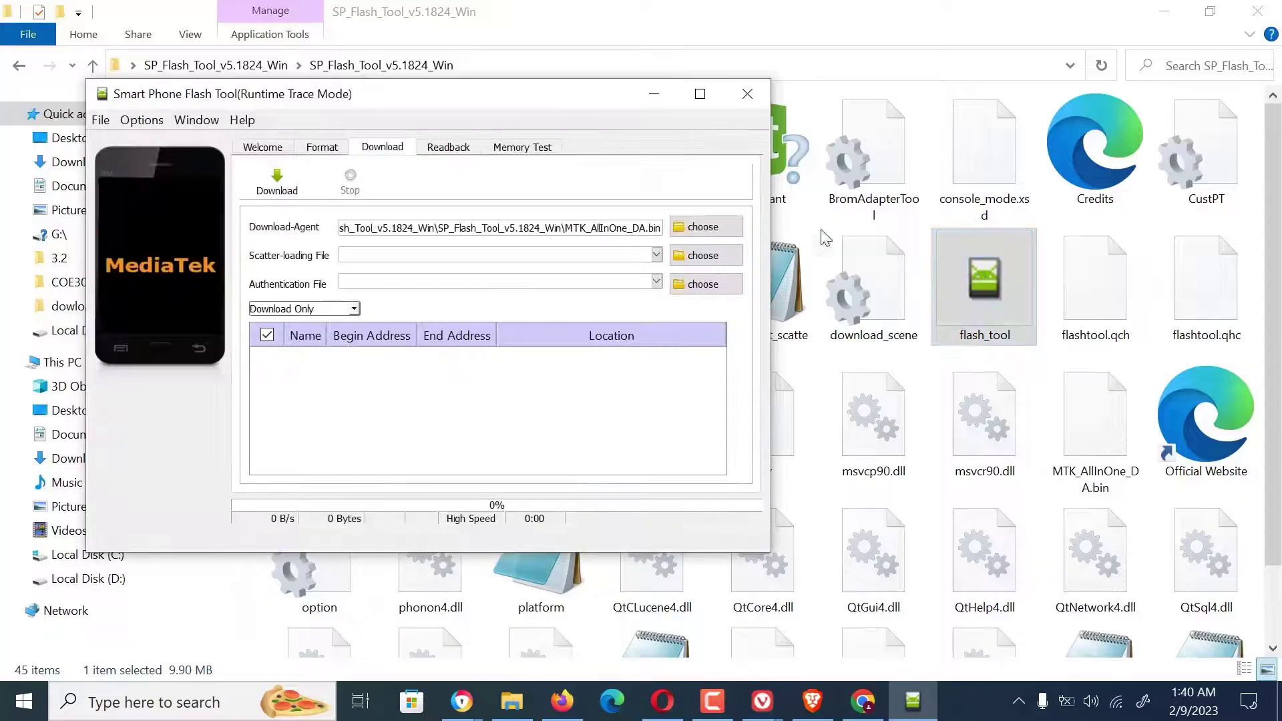
pyautogui.click(699, 94)
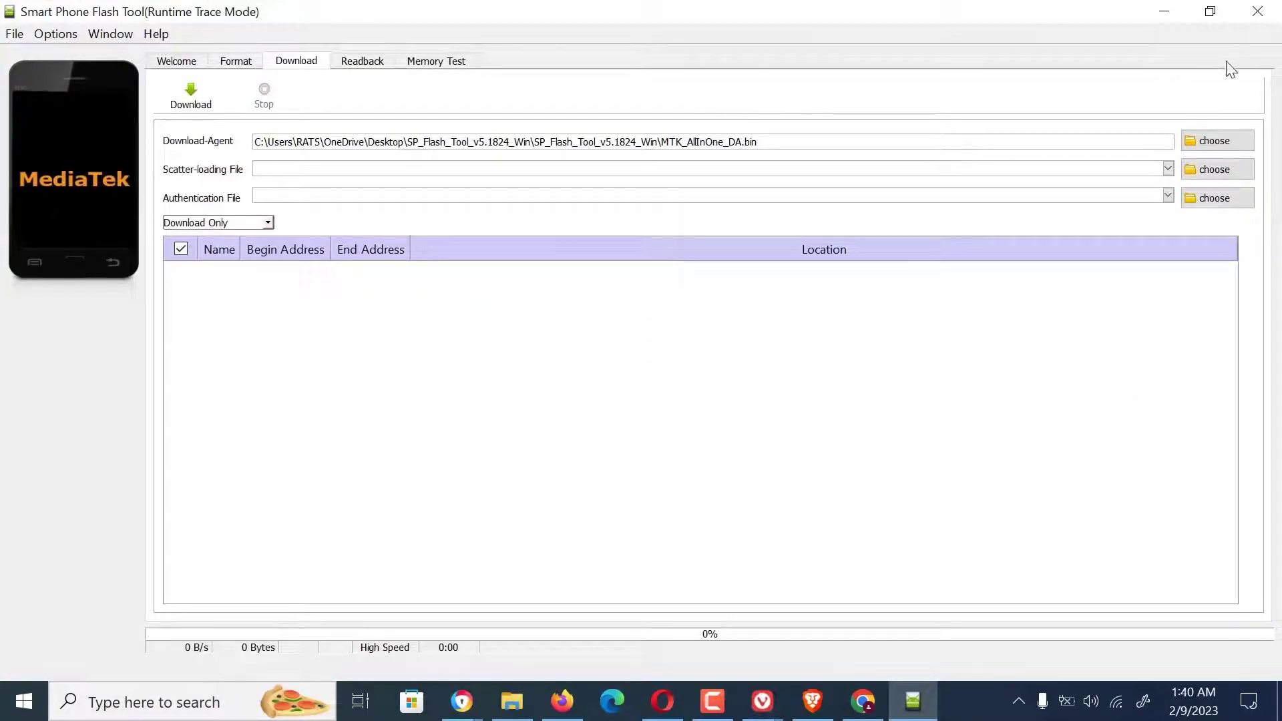
# Load MT6580_Android_scatter from the MT6580 firmware folder on the desktop as the scatter-loading file
pyautogui.click(1205, 162)
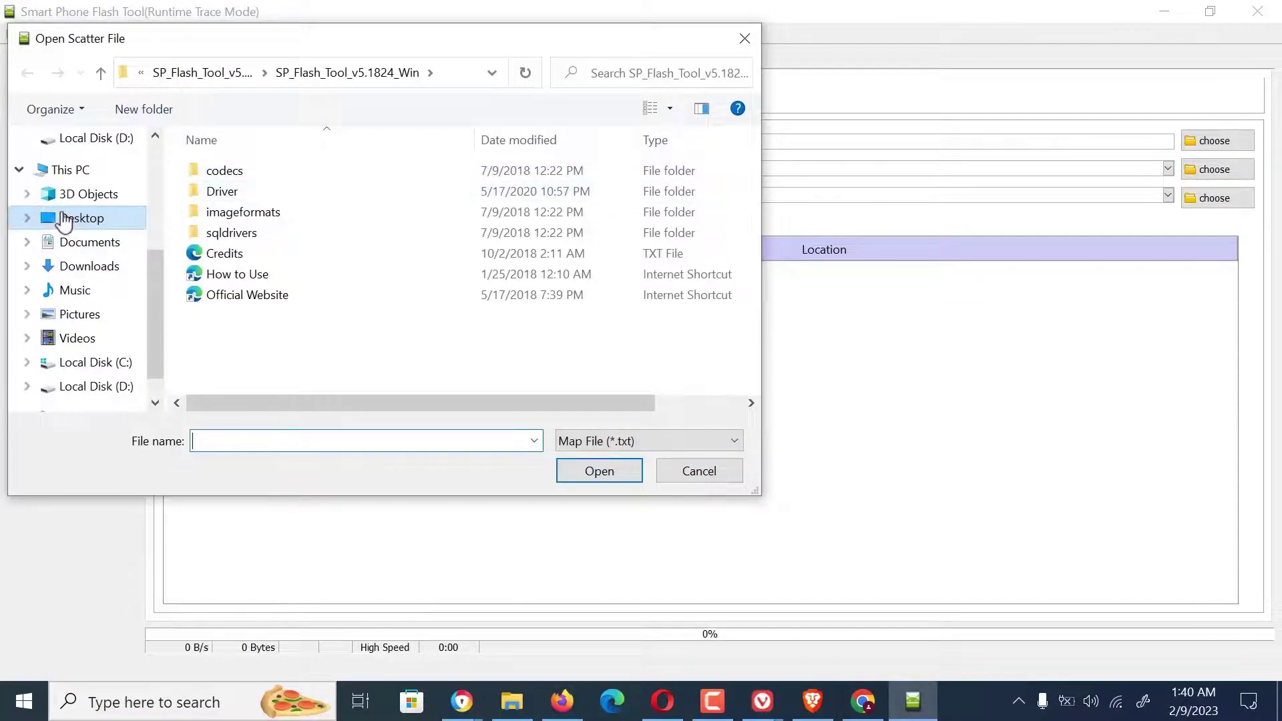
pyautogui.click(64, 220)
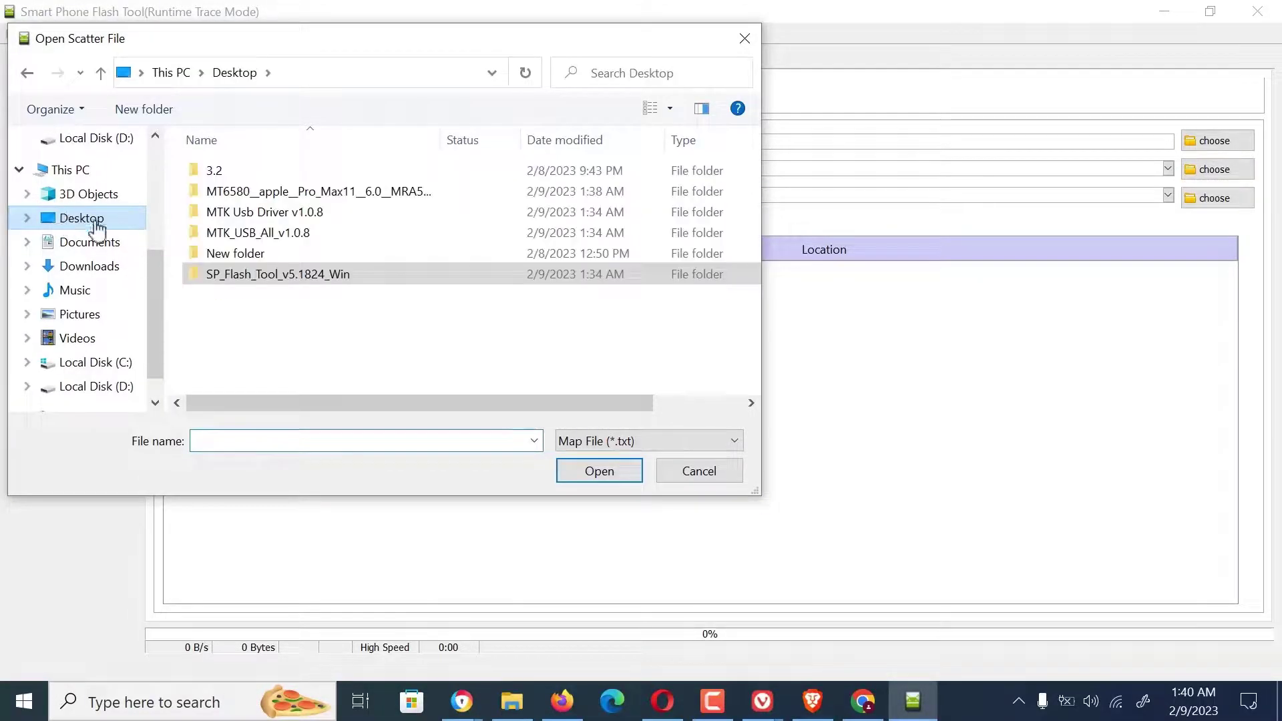
pyautogui.doubleClick(342, 194)
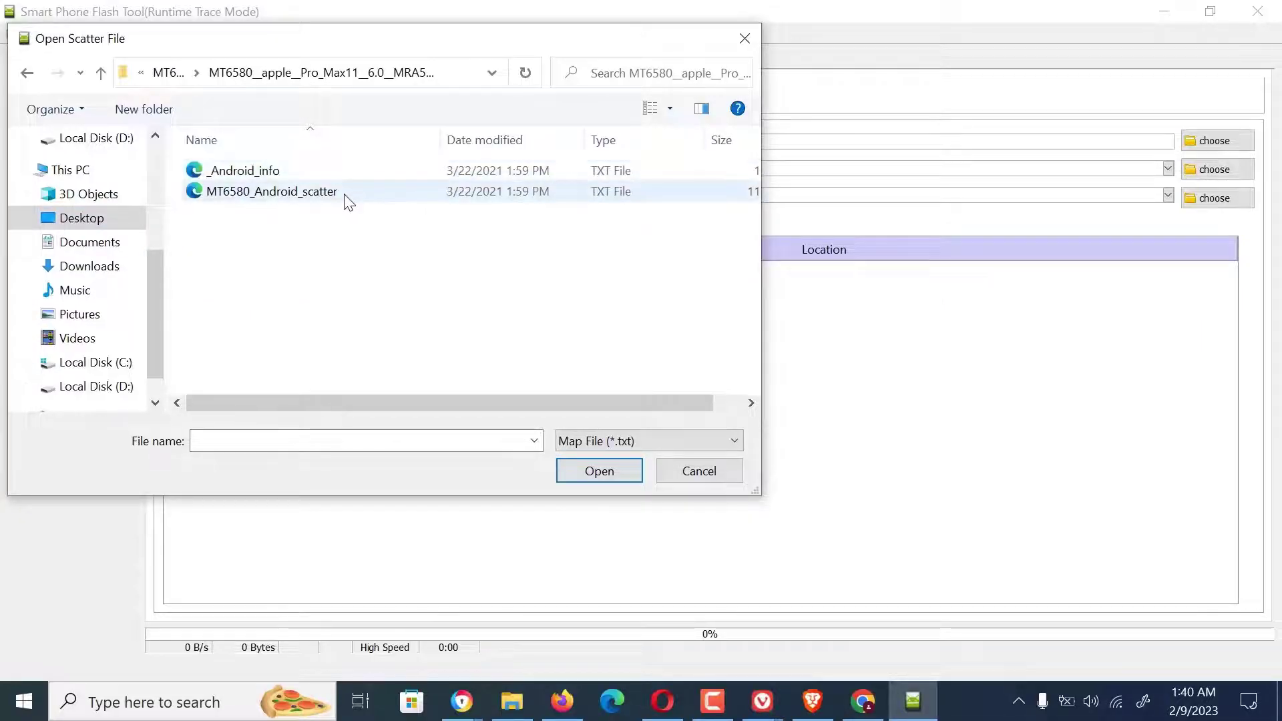
pyautogui.doubleClick(346, 196)
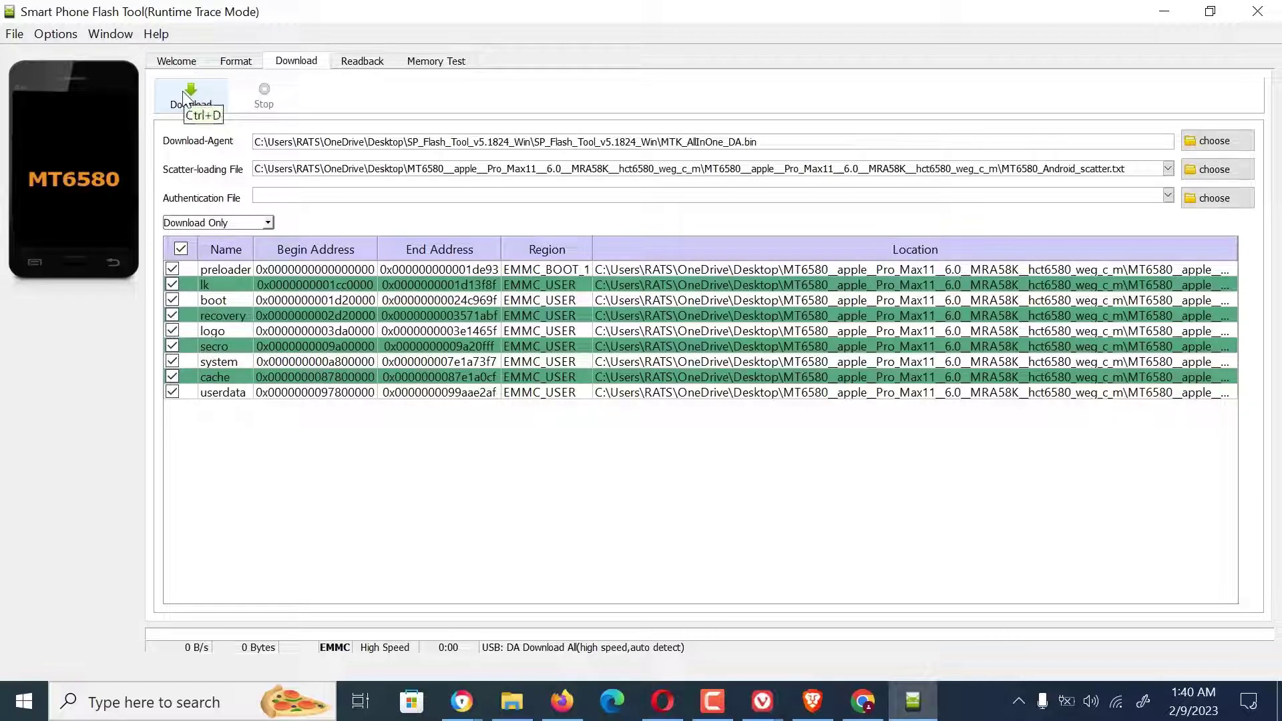
# Keep the flashing mode at Download Only and start downloading all the checked MT6580 firmware partitions to the phone
pyautogui.click(267, 223)
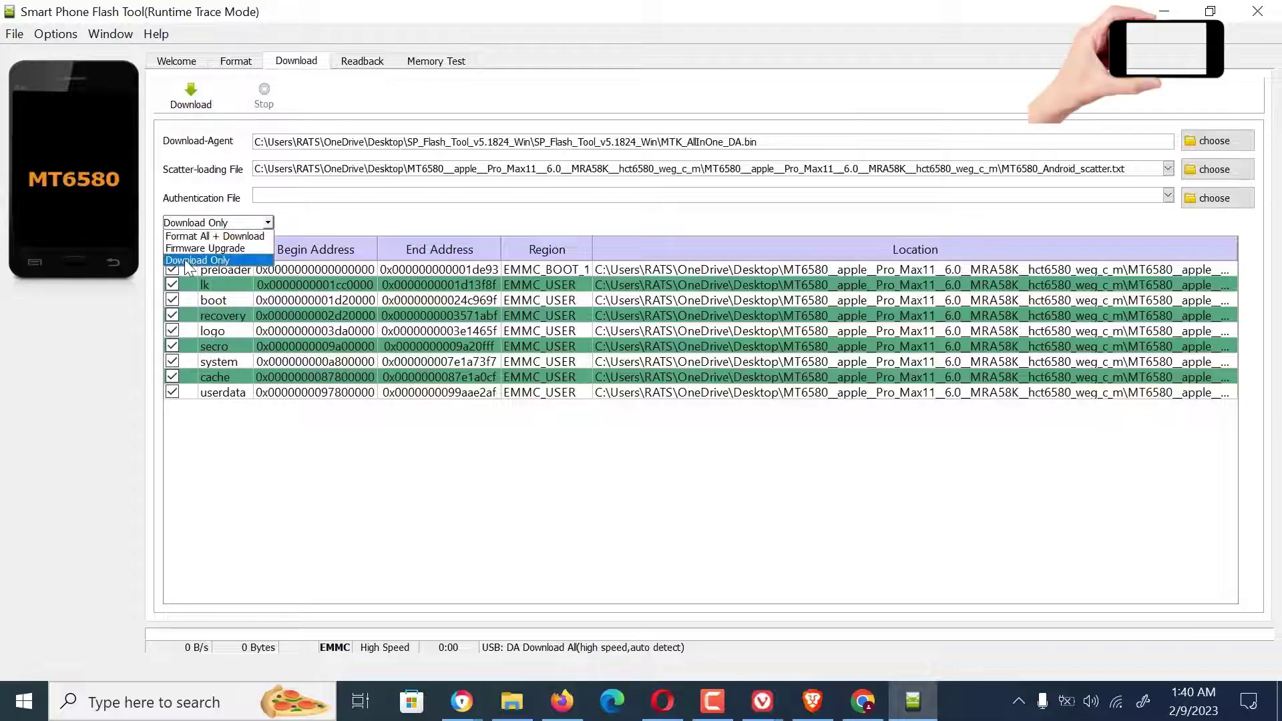
pyautogui.click(213, 261)
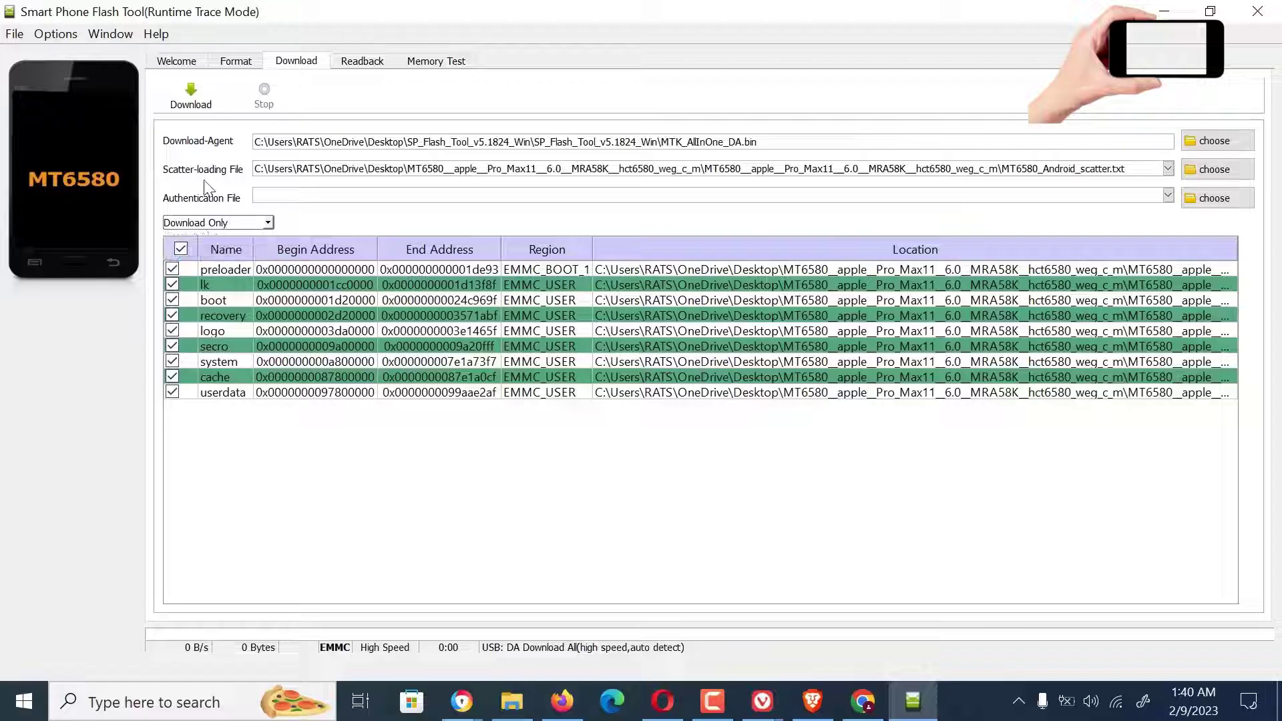
pyautogui.click(190, 100)
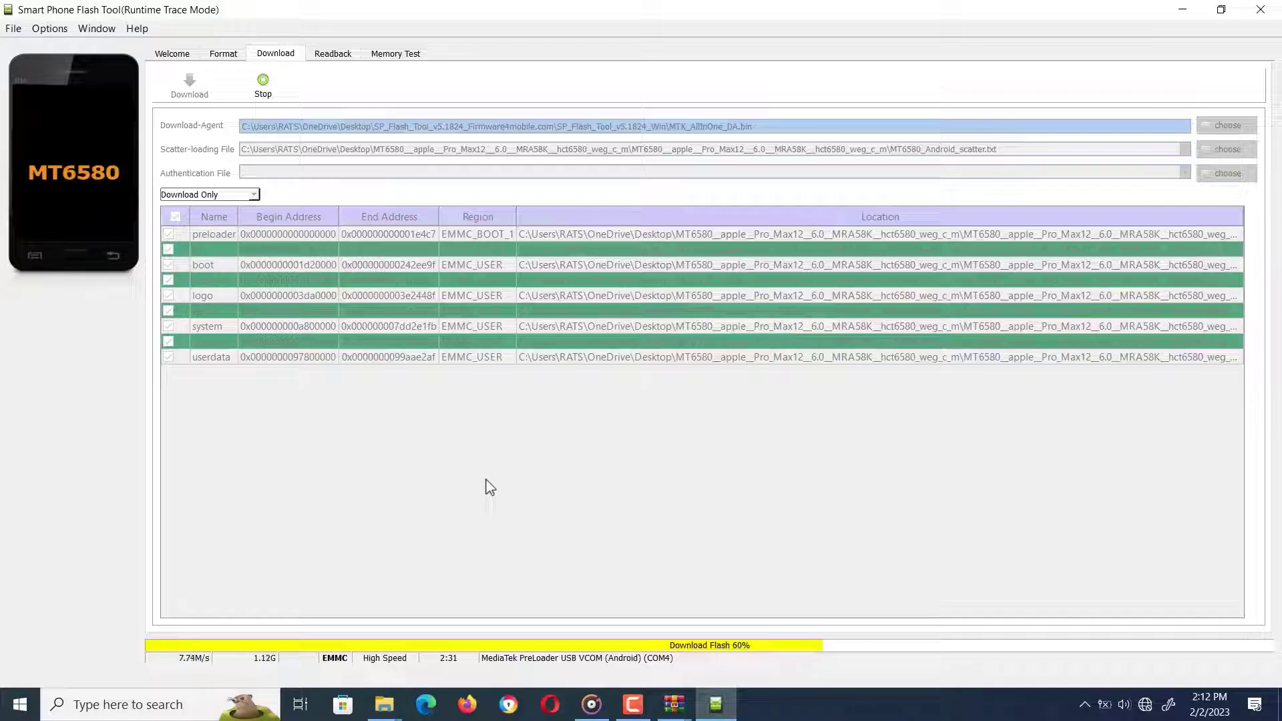
pyautogui.click(1146, 704)
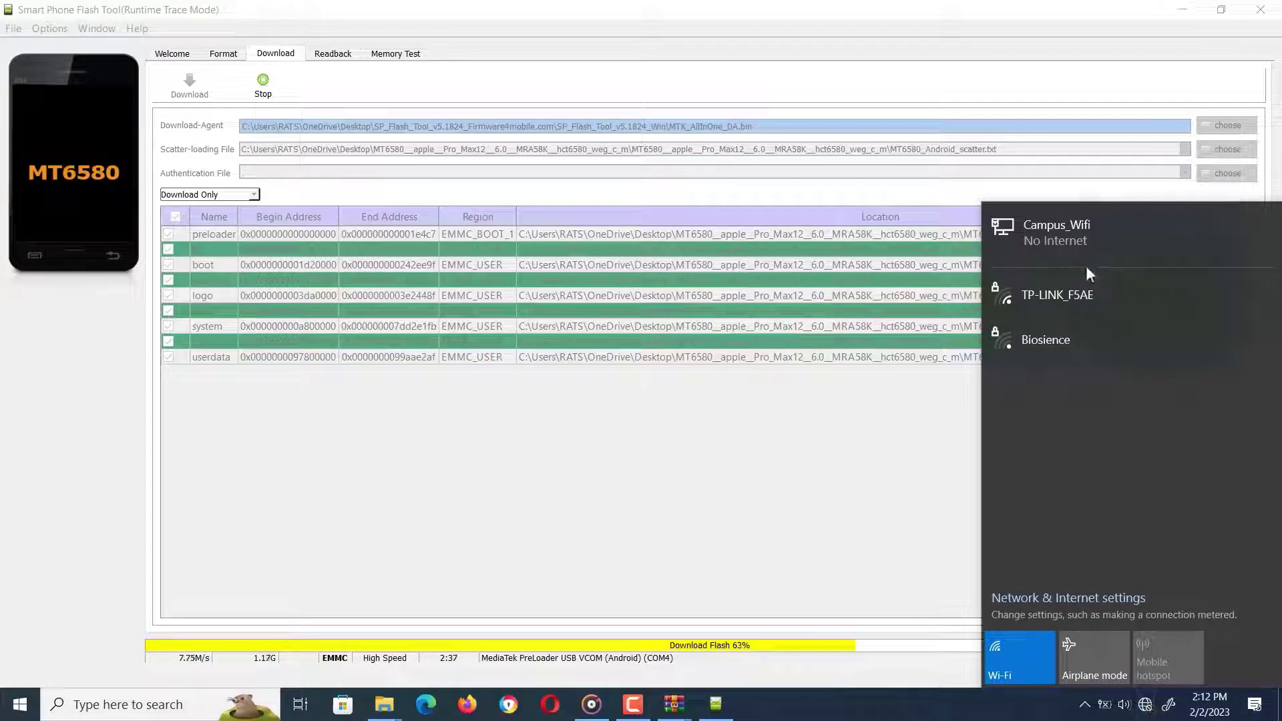
pyautogui.click(1070, 287)
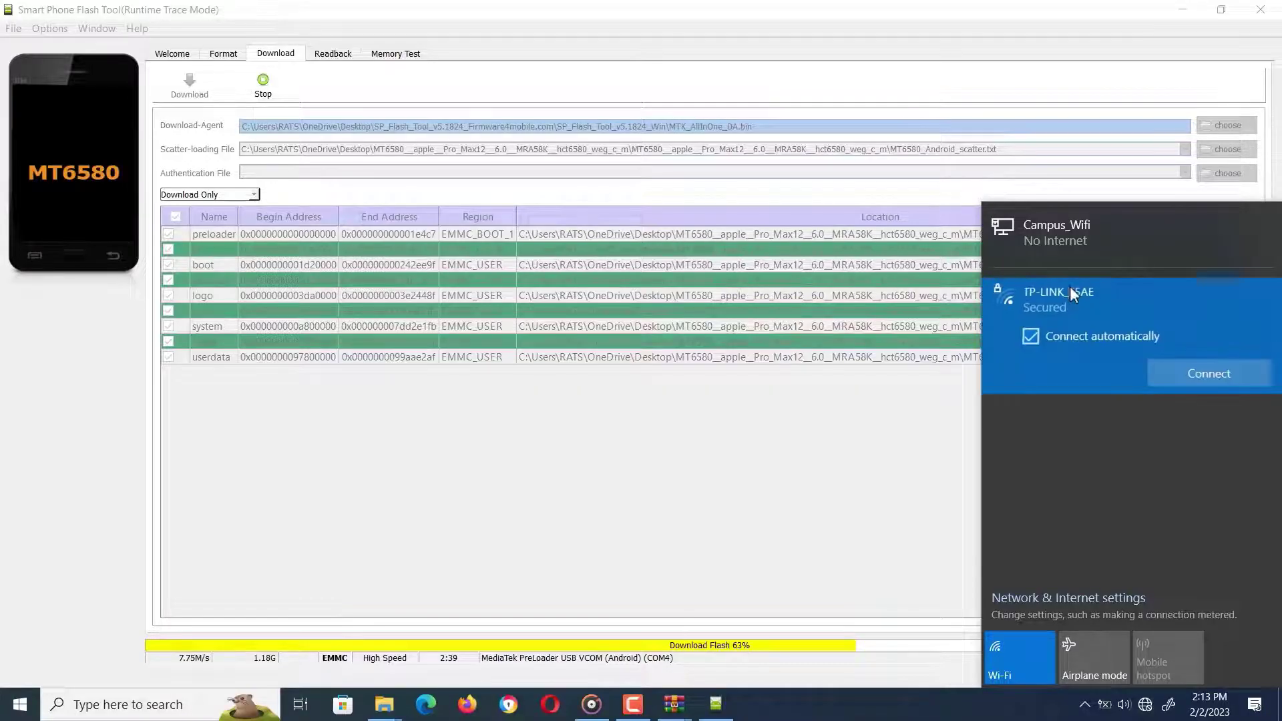
pyautogui.click(1214, 374)
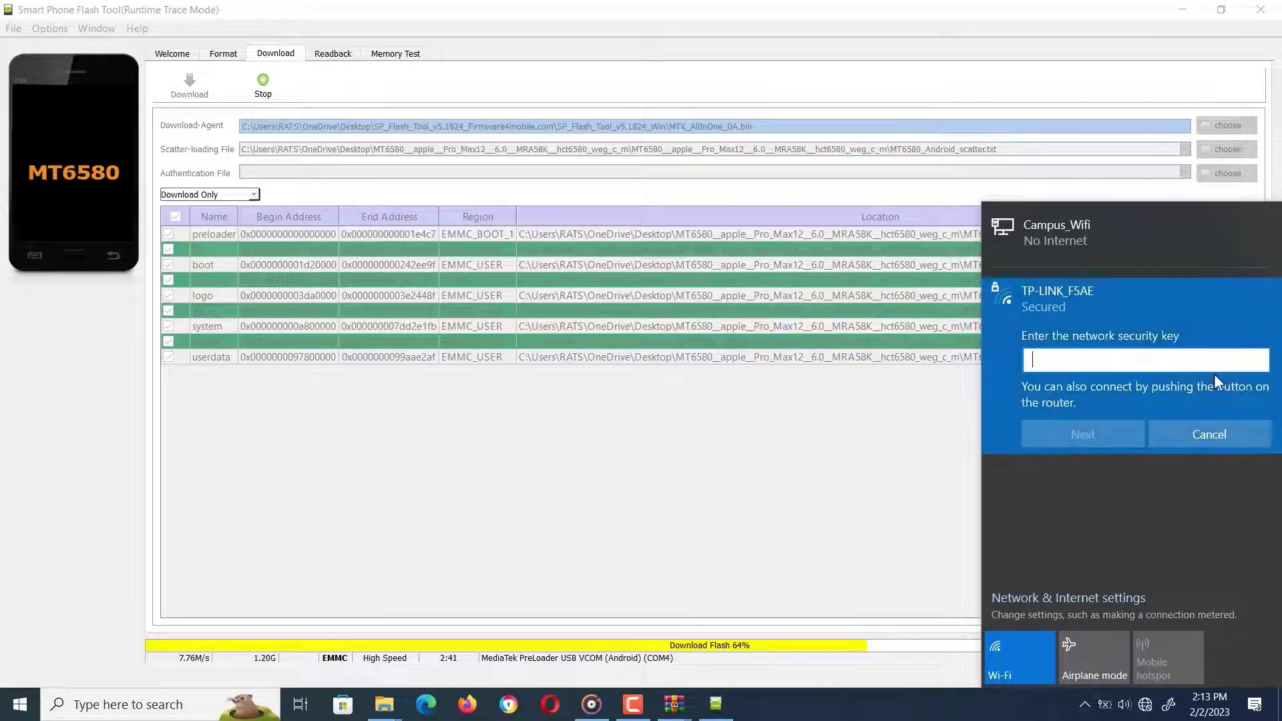
pyautogui.click(1195, 431)
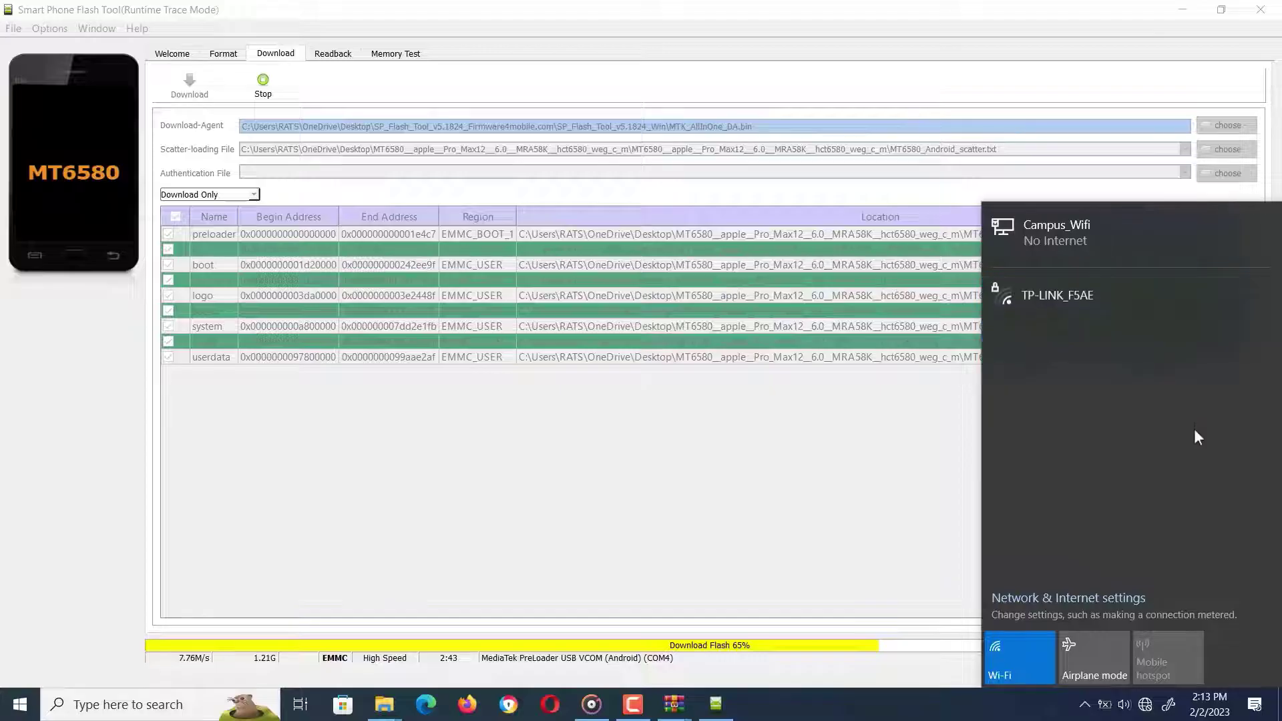
pyautogui.click(940, 497)
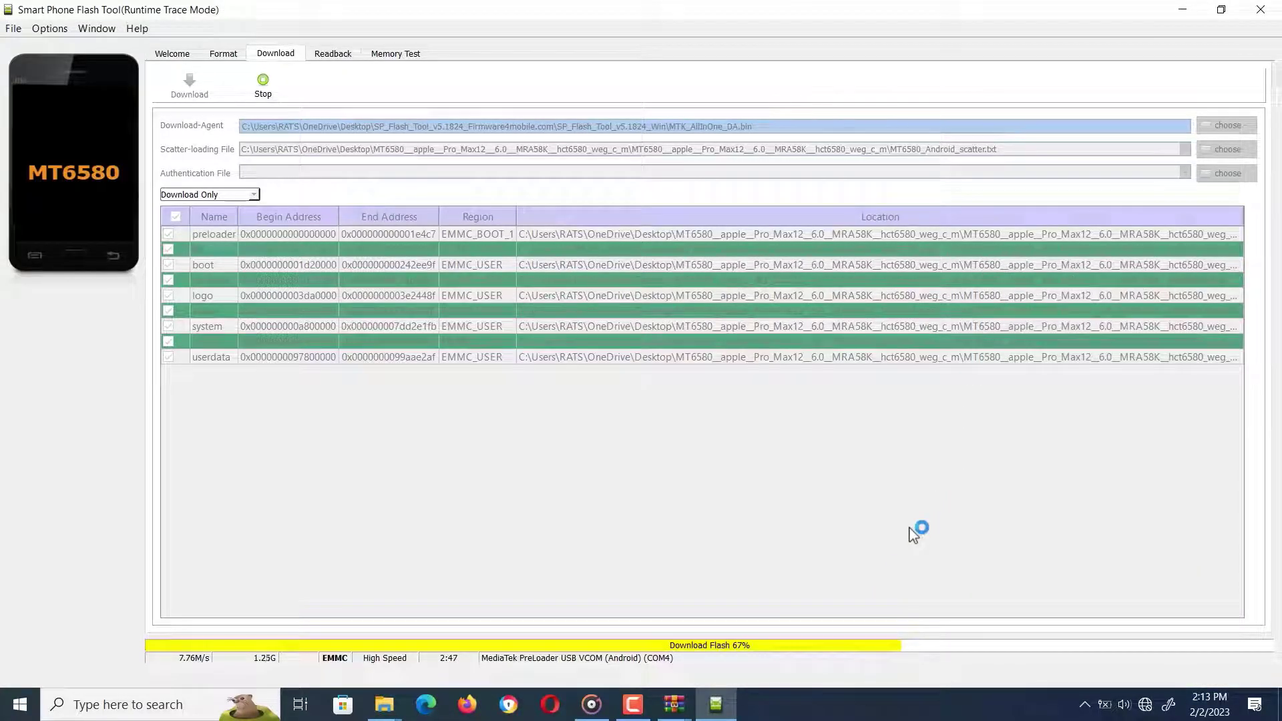